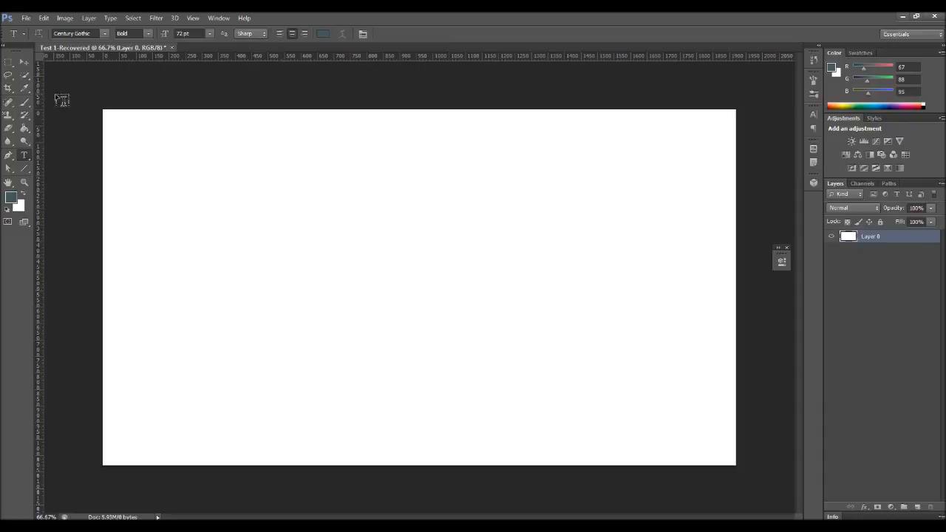
# - Add the horizontal text "Photoshop" near the upper-left part of the canvas
pyautogui.click(190, 194)
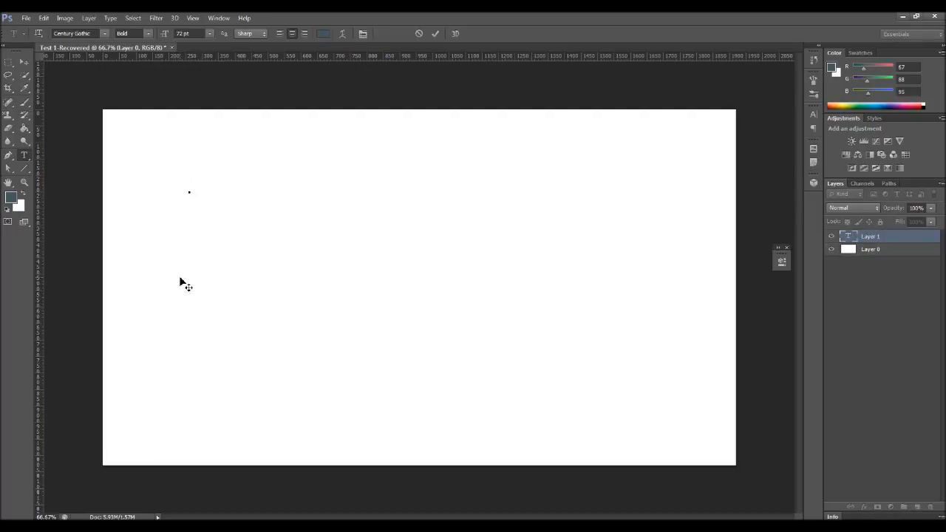
pyautogui.write('Ph')
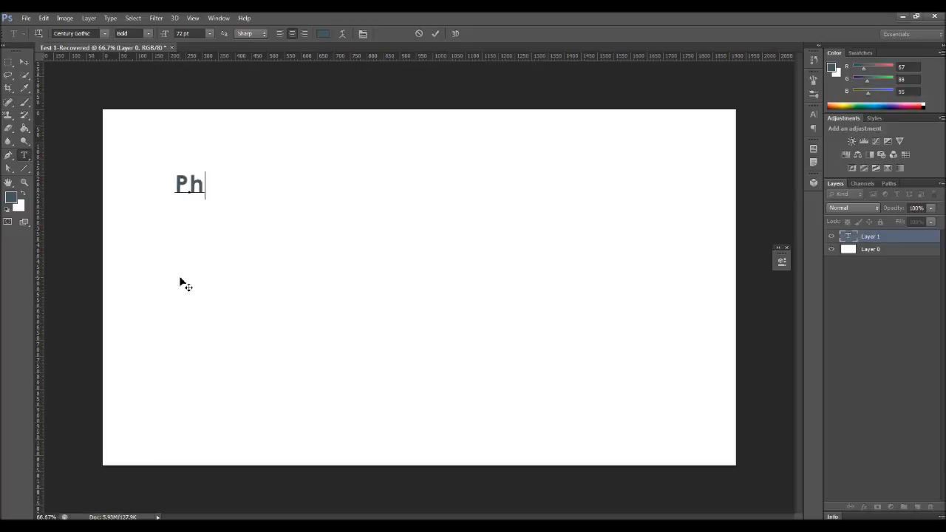
pyautogui.write('otoshop')
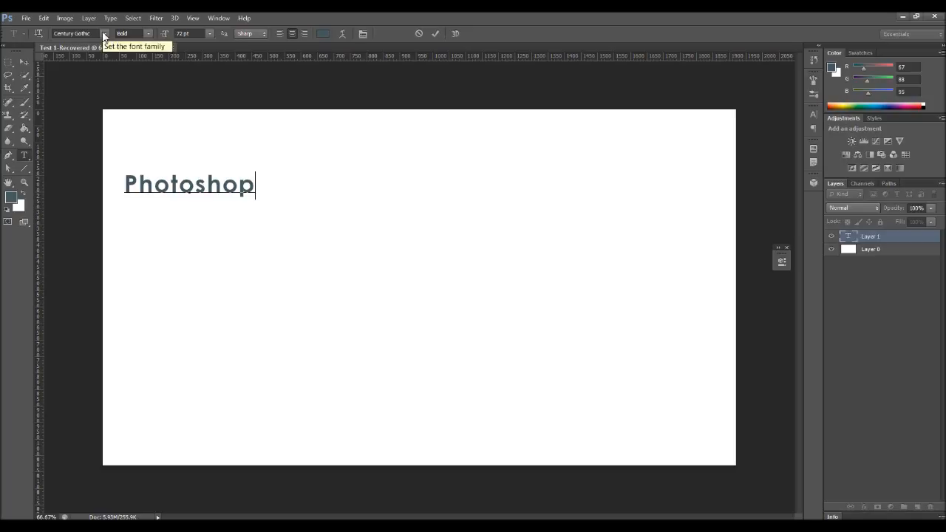
# - Look through the available font families and the style options of the Century Gothic font
pyautogui.click(104, 36)
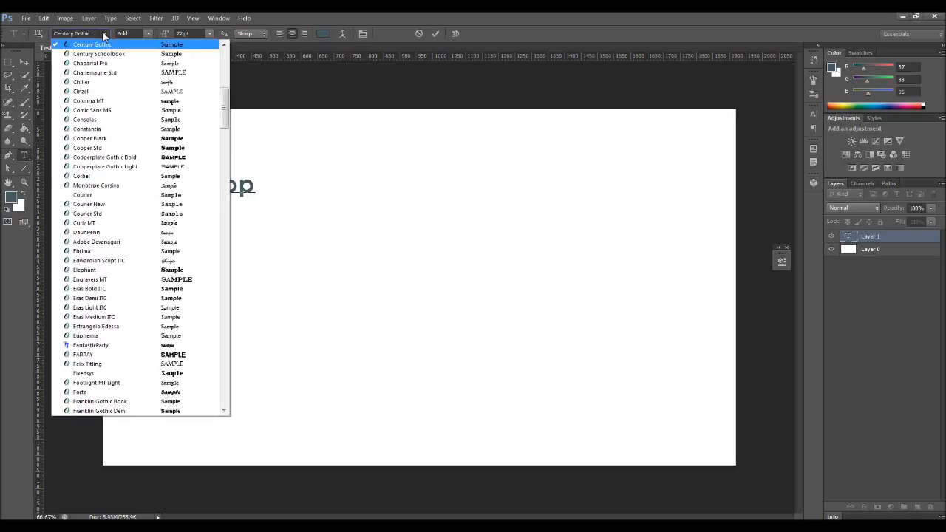
pyautogui.scroll(9, 119, 237)
pyautogui.scroll(-20, 117, 237)
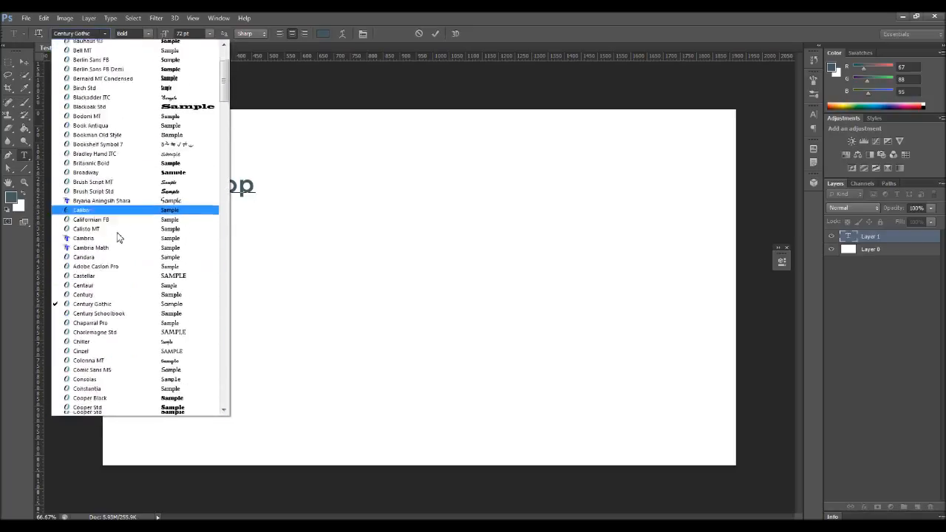
pyautogui.scroll(-10, 117, 237)
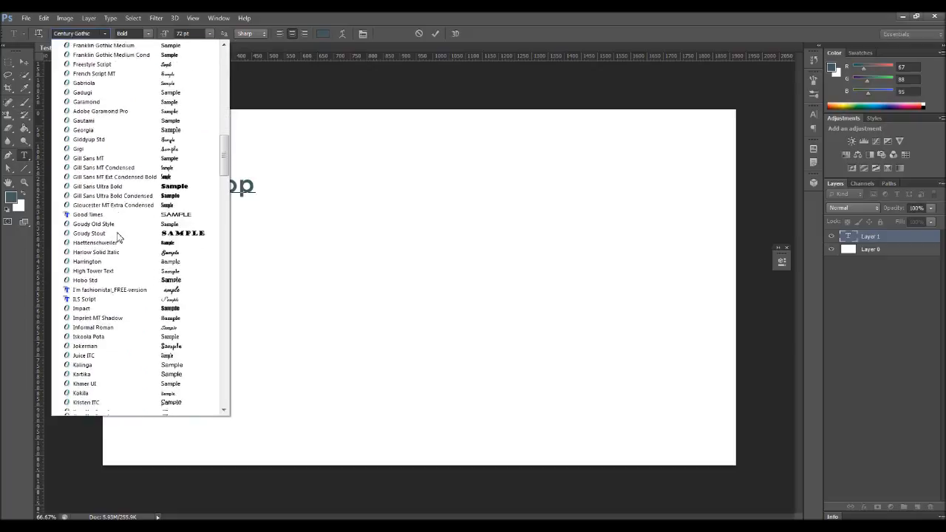
pyautogui.click(469, 13)
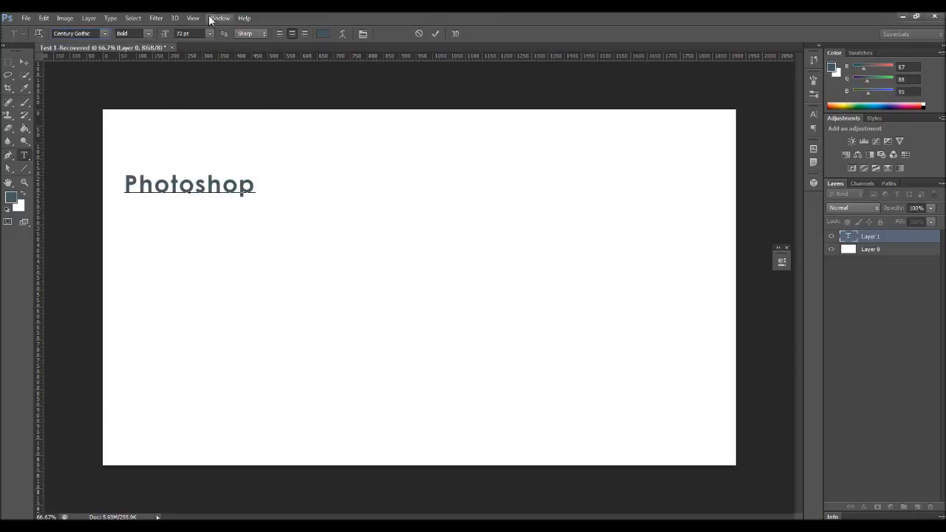
pyautogui.click(148, 33)
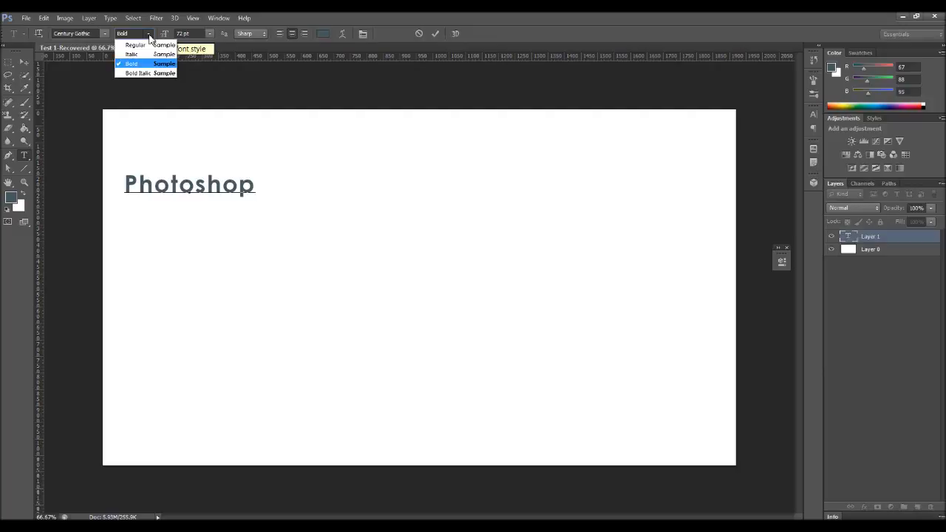
pyautogui.click(149, 34)
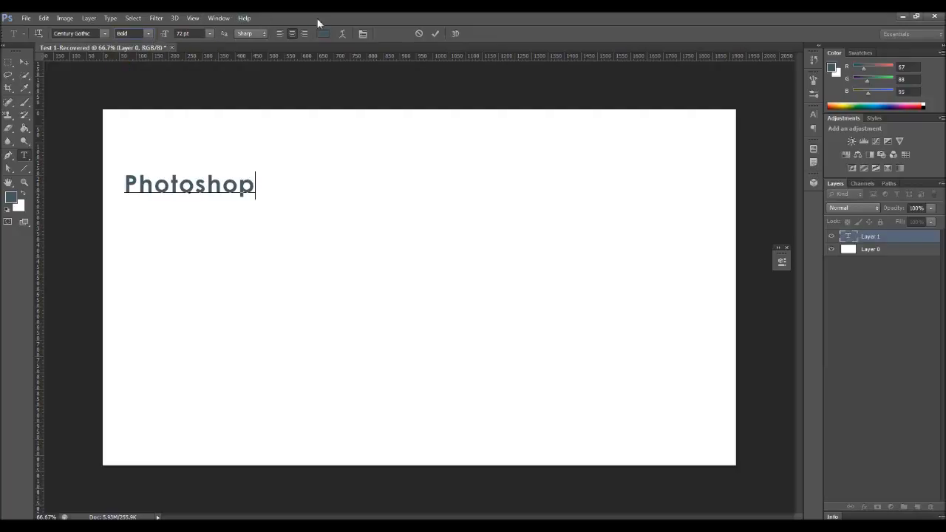
pyautogui.click(147, 35)
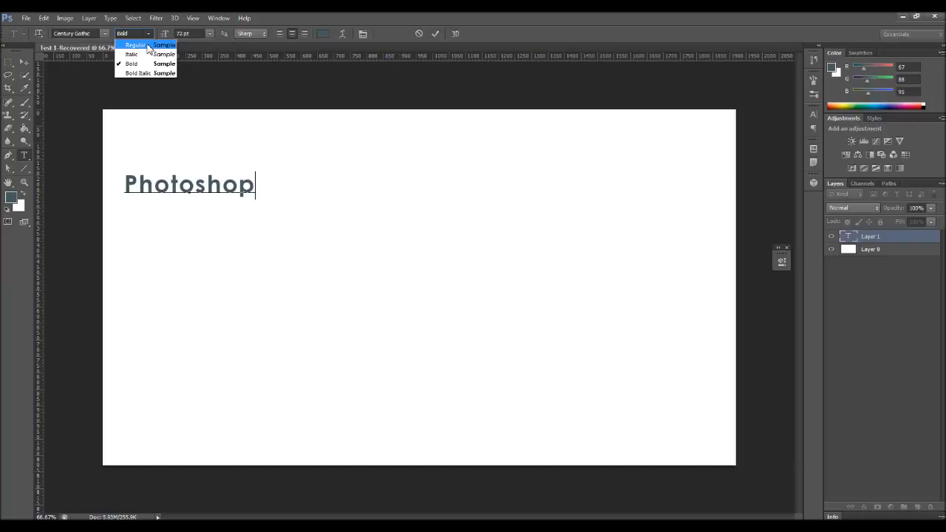
pyautogui.click(149, 34)
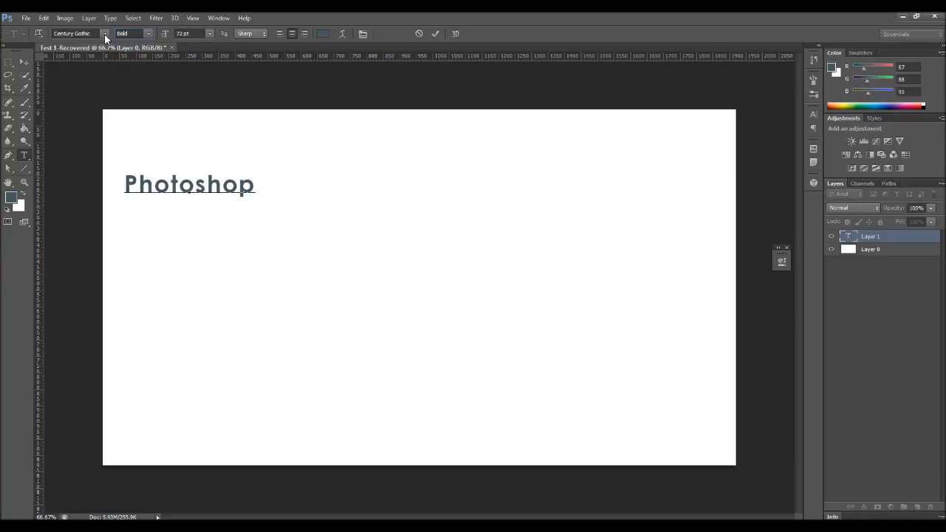
pyautogui.click(148, 34)
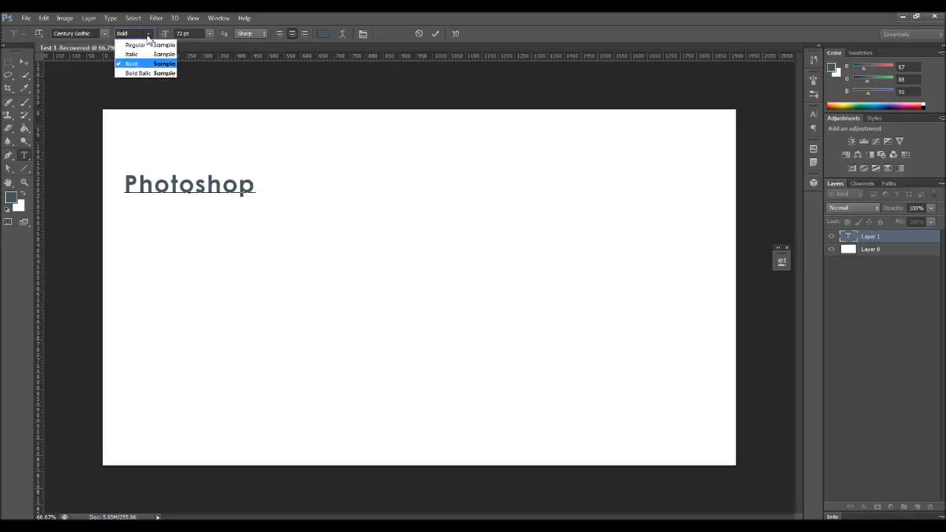
pyautogui.click(146, 32)
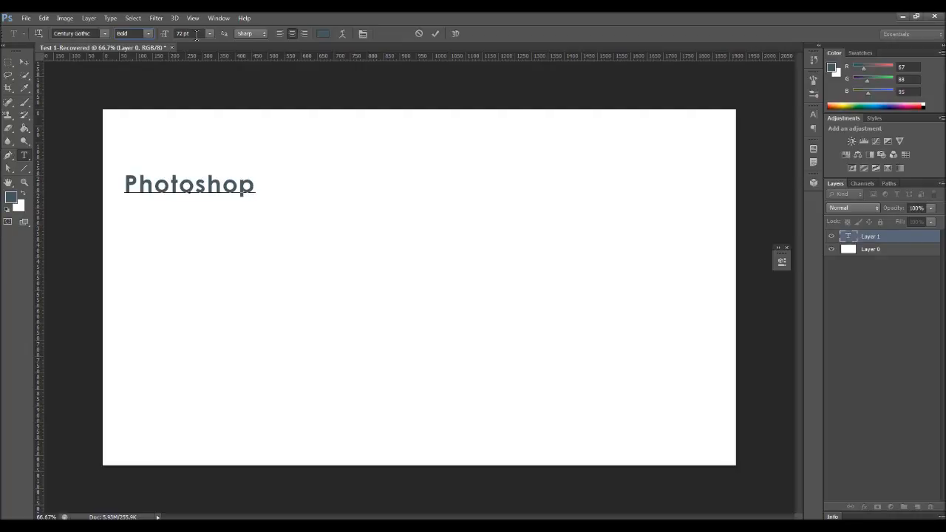
# - Select the whole word Photoshop and try an oversized font size of 9000 pt
pyautogui.hotkey('ctrl', 'a')
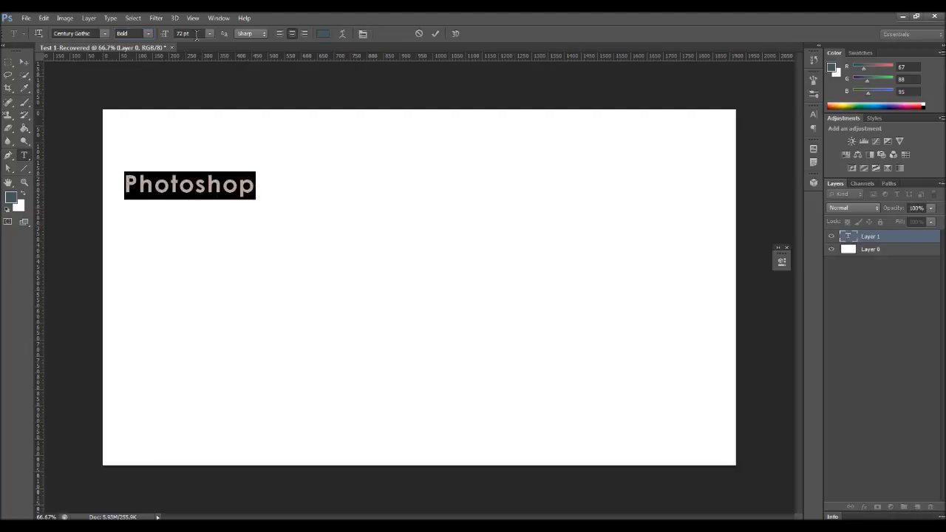
pyautogui.click(196, 34)
pyautogui.write('70.9')
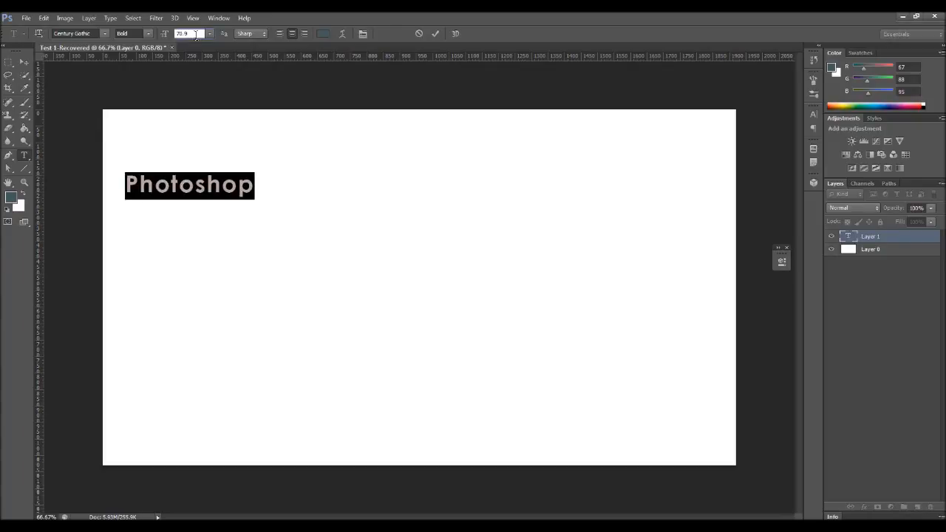
pyautogui.press('BackSpace')
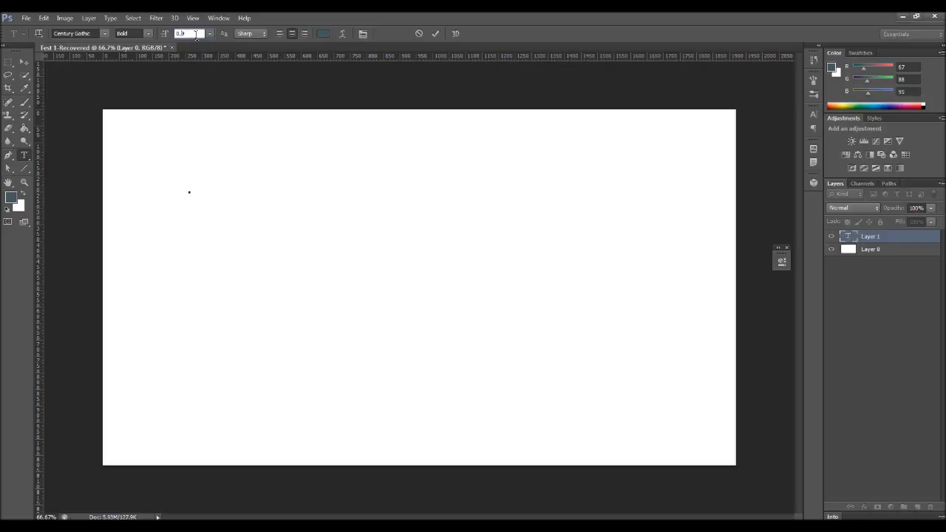
pyautogui.press('BackSpace')
pyautogui.press('BackSpace')
pyautogui.press('BackSpace')
pyautogui.write('90000')
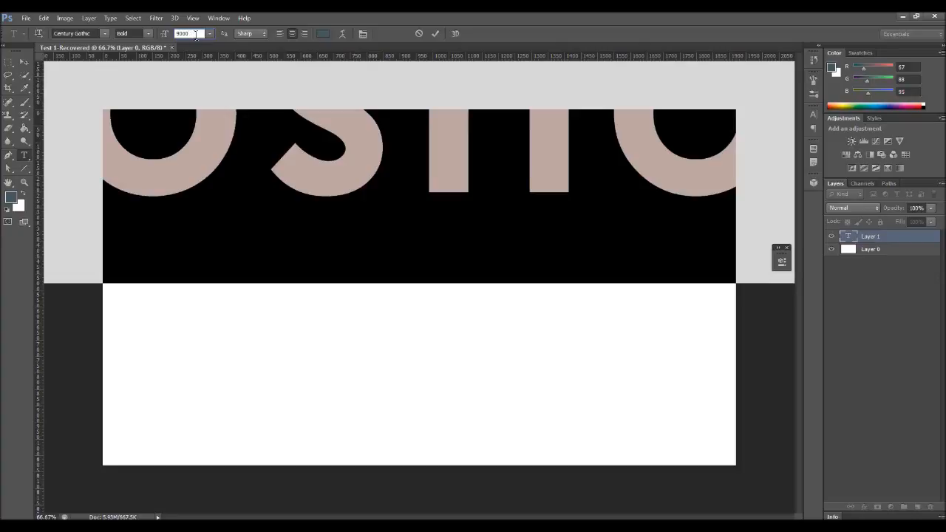
# - Set the selected text's font size to 120 pt, commit it, and move the word right and down until it lies fully on the canvas
pyautogui.press('BackSpace')
pyautogui.press('BackSpace')
pyautogui.press('BackSpace')
pyautogui.press('BackSpace')
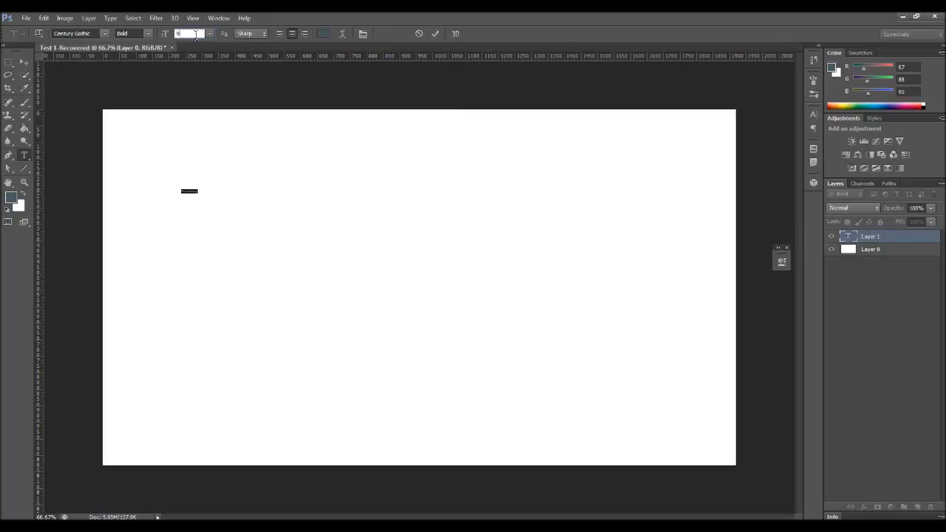
pyautogui.press('BackSpace')
pyautogui.write('120')
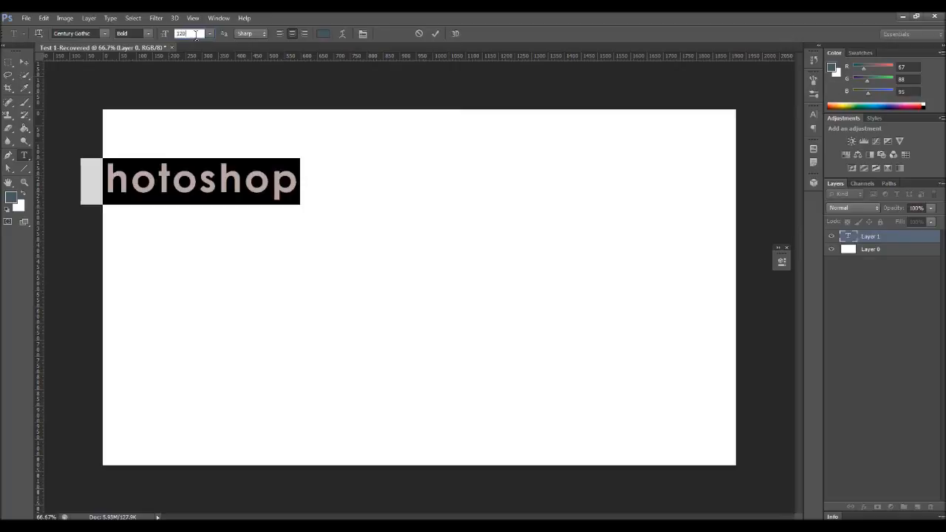
pyautogui.click(435, 34)
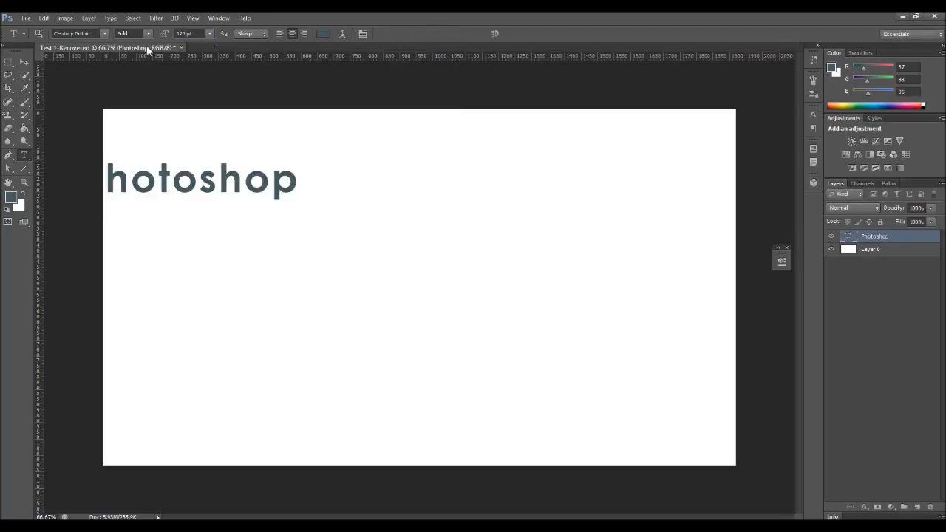
pyautogui.click(25, 64)
pyautogui.moveTo(160, 191); pyautogui.dragTo(251, 207)
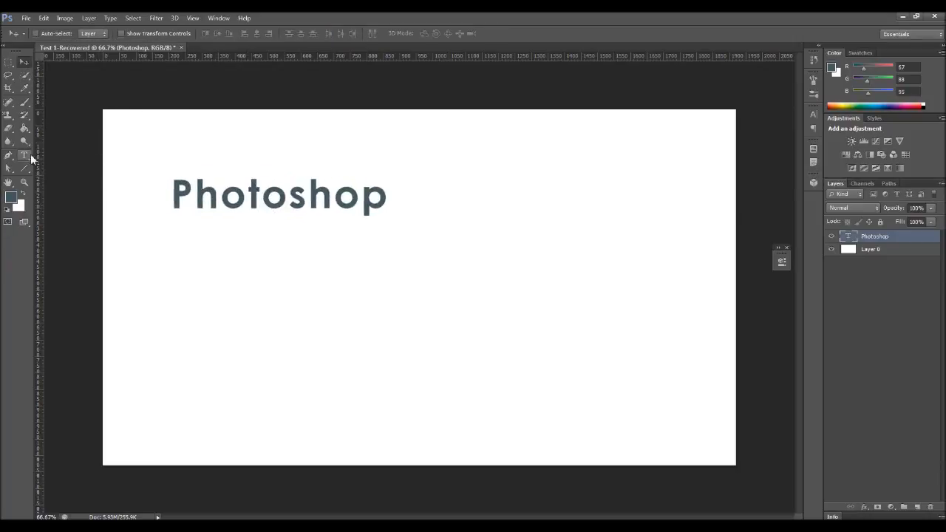
# - Try the Crisp, Smooth, Strong and Sharp anti-aliasing methods on the whole Photoshop text and settle on None
pyautogui.click(25, 155)
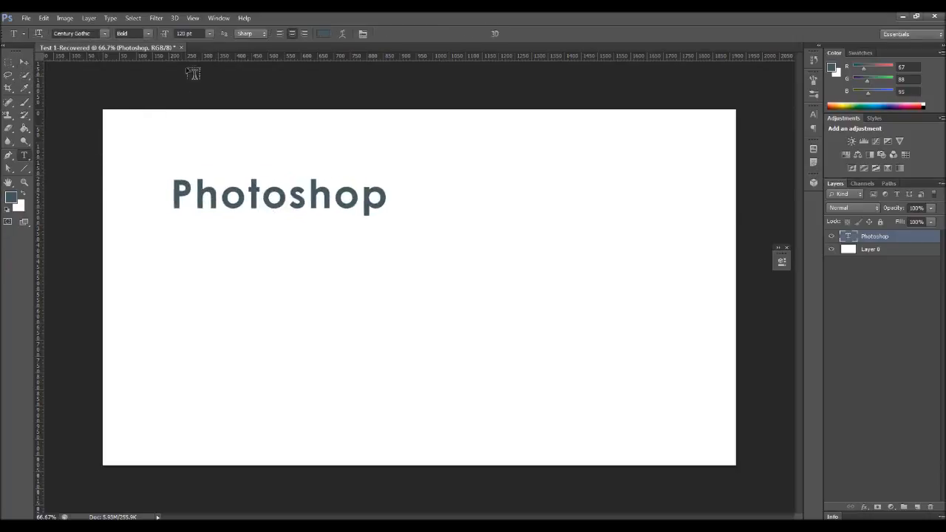
pyautogui.click(262, 34)
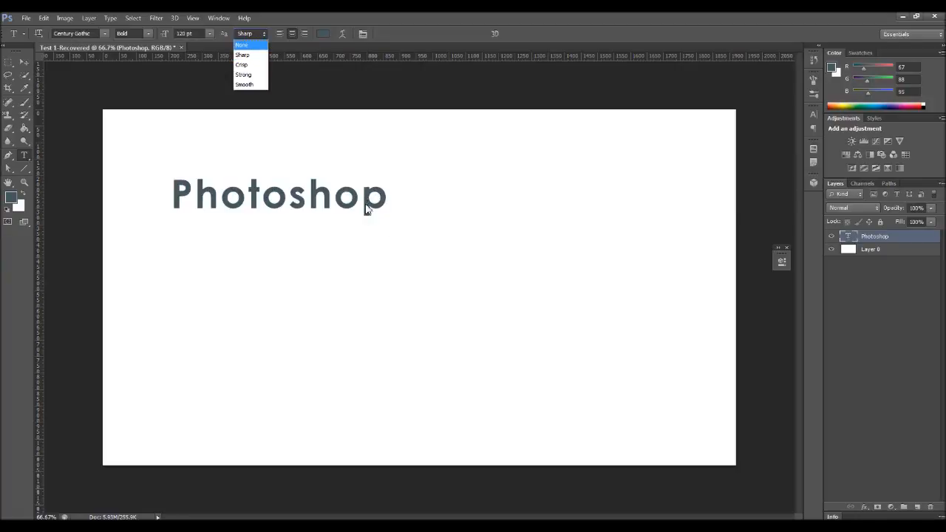
pyautogui.click(854, 241)
pyautogui.doubleClick(854, 241)
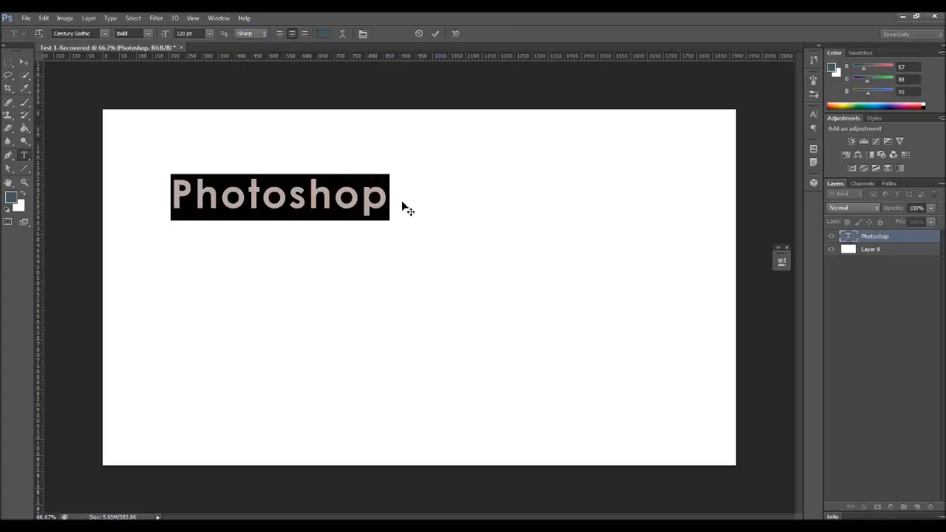
pyautogui.click(250, 33)
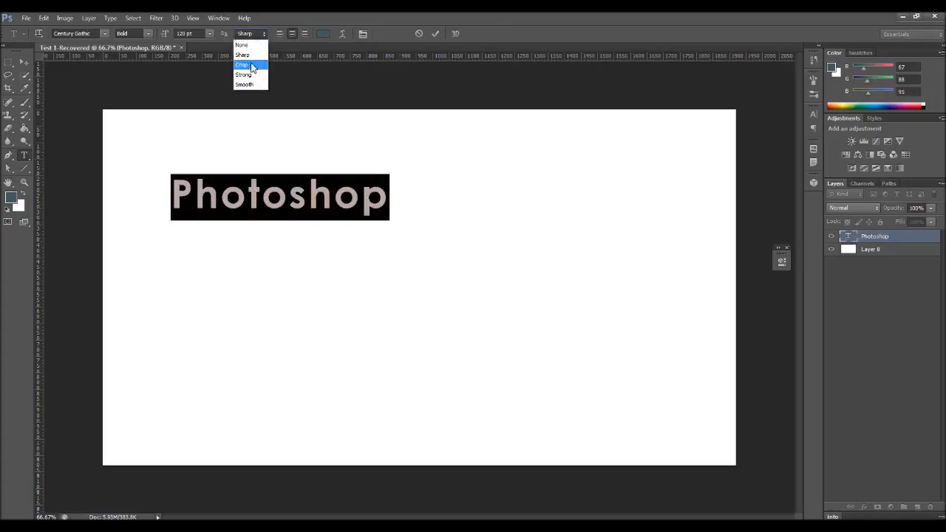
pyautogui.click(251, 64)
pyautogui.click(250, 33)
pyautogui.click(248, 84)
pyautogui.click(249, 33)
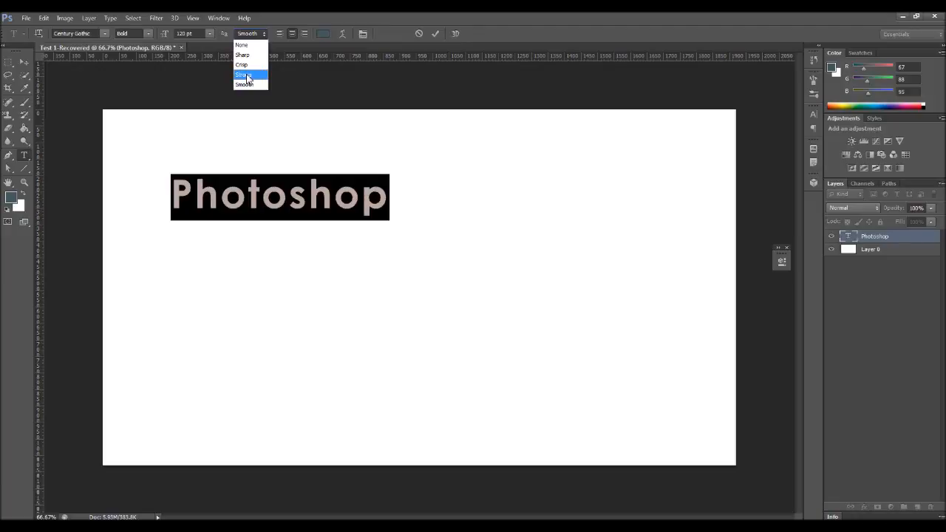
pyautogui.click(246, 75)
pyautogui.click(249, 33)
pyautogui.click(249, 55)
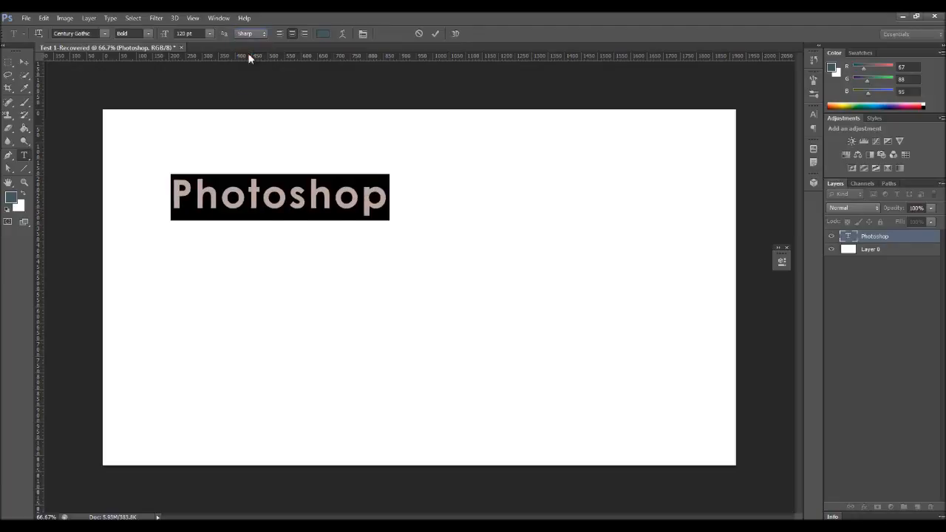
pyautogui.click(247, 32)
pyautogui.click(251, 45)
# - Change the Photoshop text color to orange ffb119 and commit the text edit
pyautogui.click(323, 34)
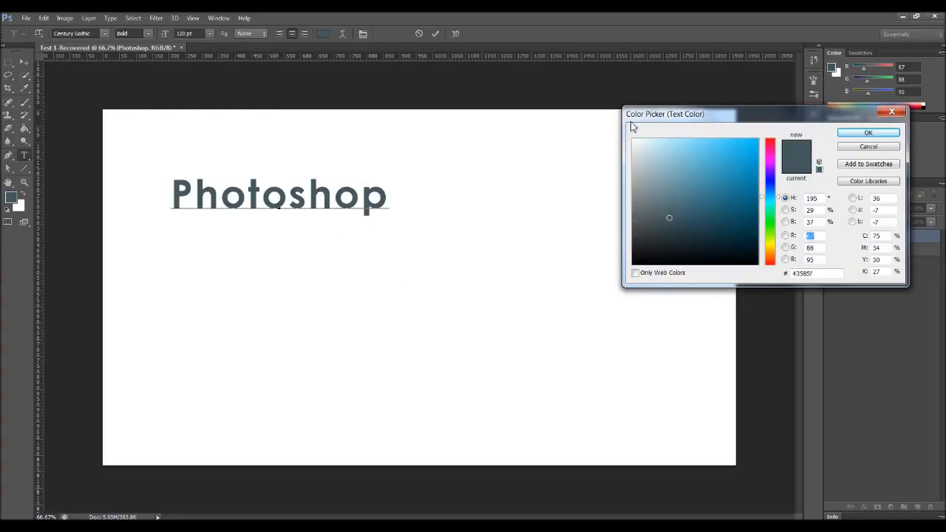
pyautogui.click(769, 251)
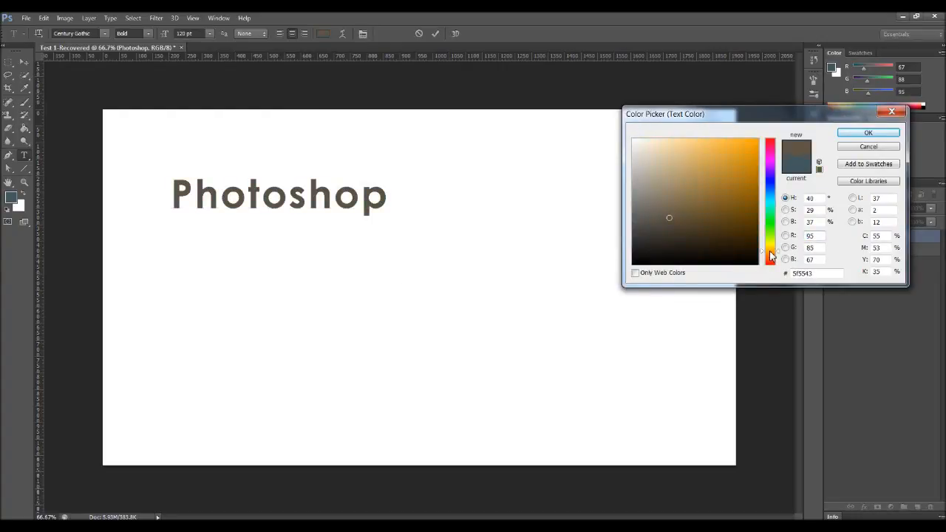
pyautogui.click(728, 150)
pyautogui.moveTo(751, 138); pyautogui.dragTo(746, 138)
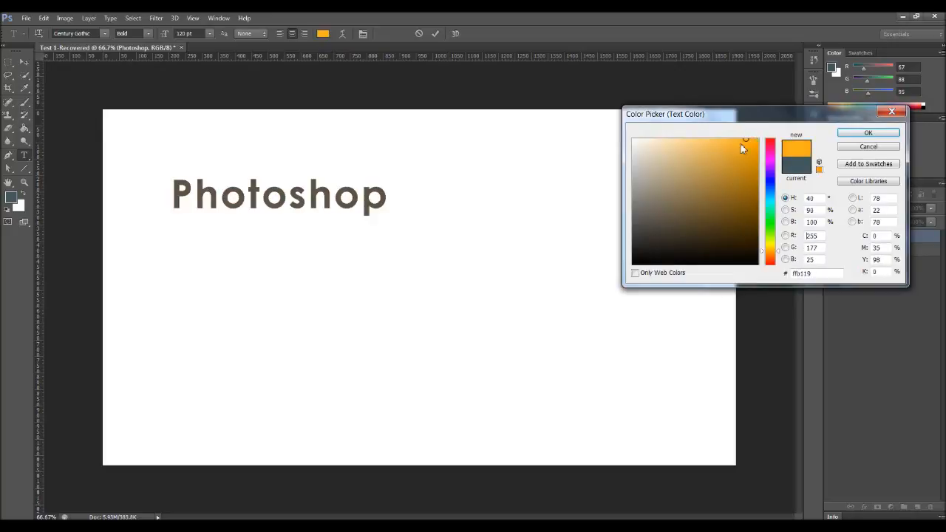
pyautogui.click(869, 133)
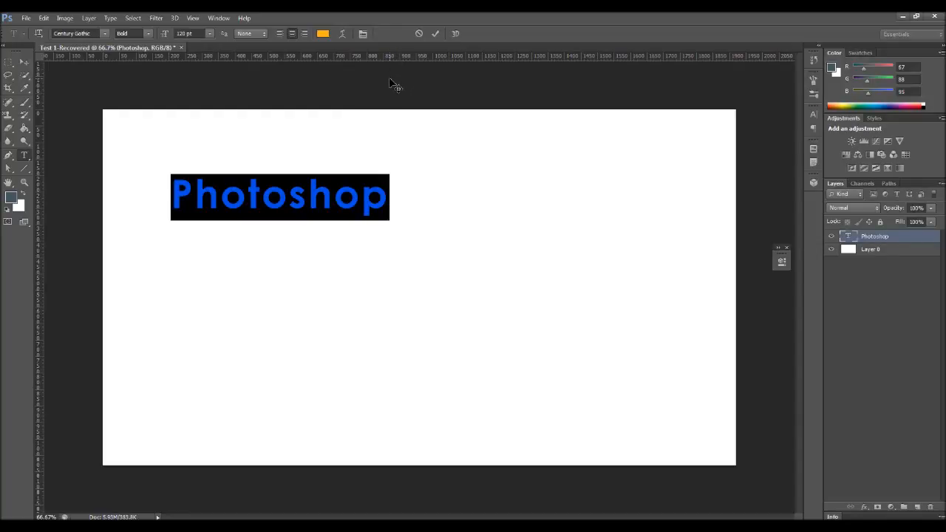
pyautogui.click(436, 35)
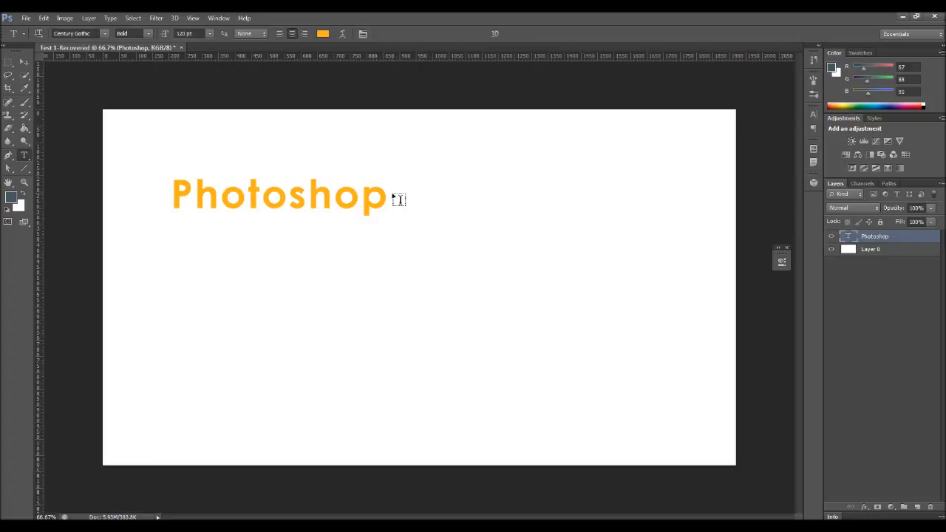
# - Show the character settings, reopen the Photoshop text layer for editing, and add a second line reading Hello
pyautogui.click(813, 115)
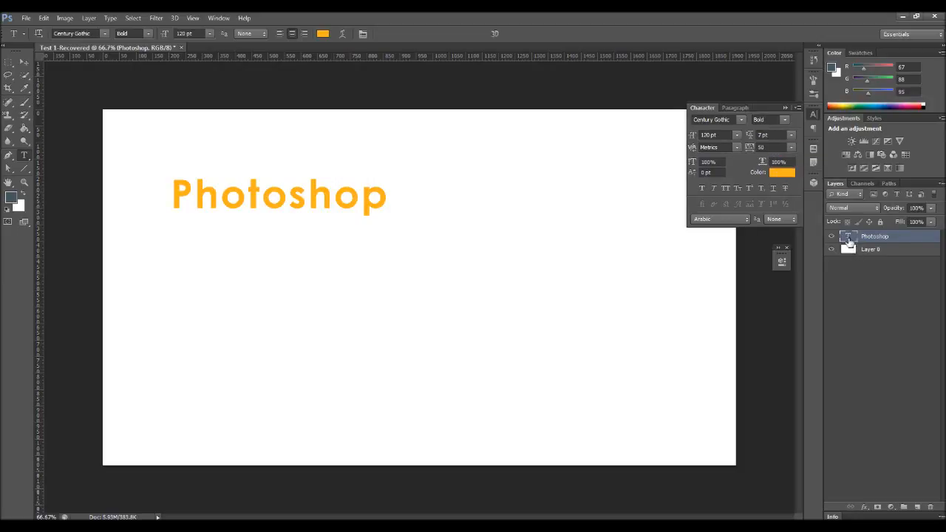
pyautogui.doubleClick(846, 237)
pyautogui.click(391, 195)
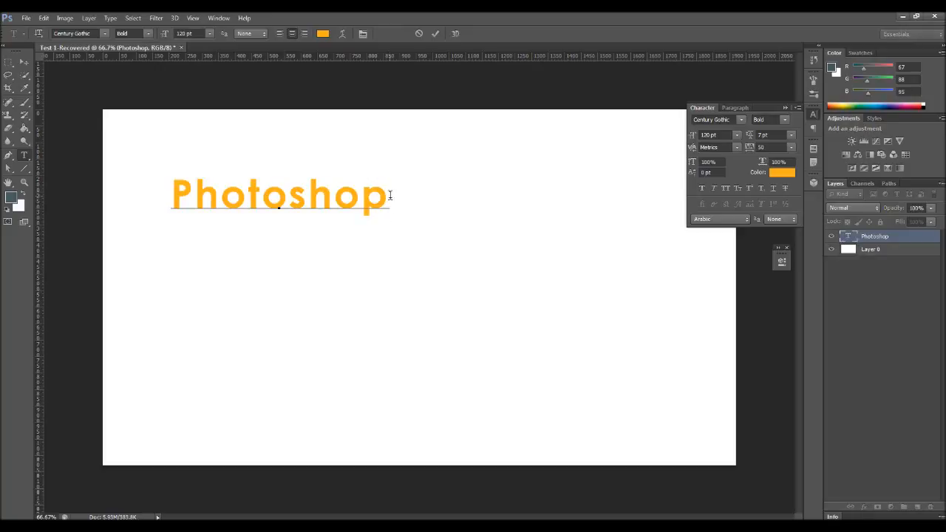
pyautogui.write('Hel')
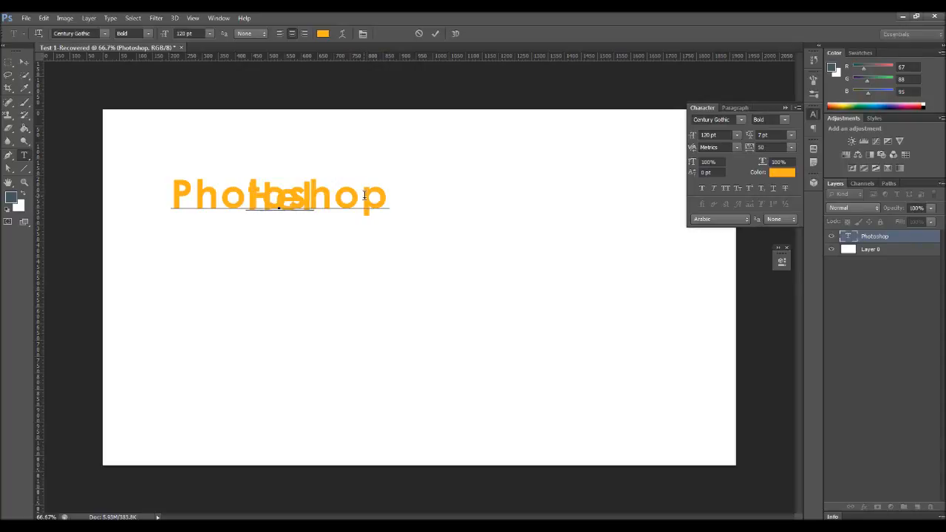
pyautogui.write('lo')
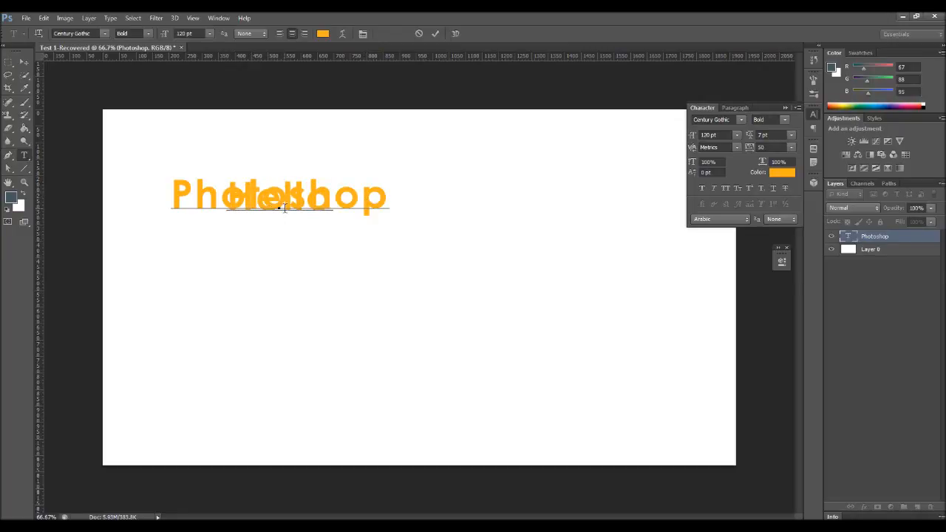
# - Set the leading of both text lines to Auto
pyautogui.click(791, 134)
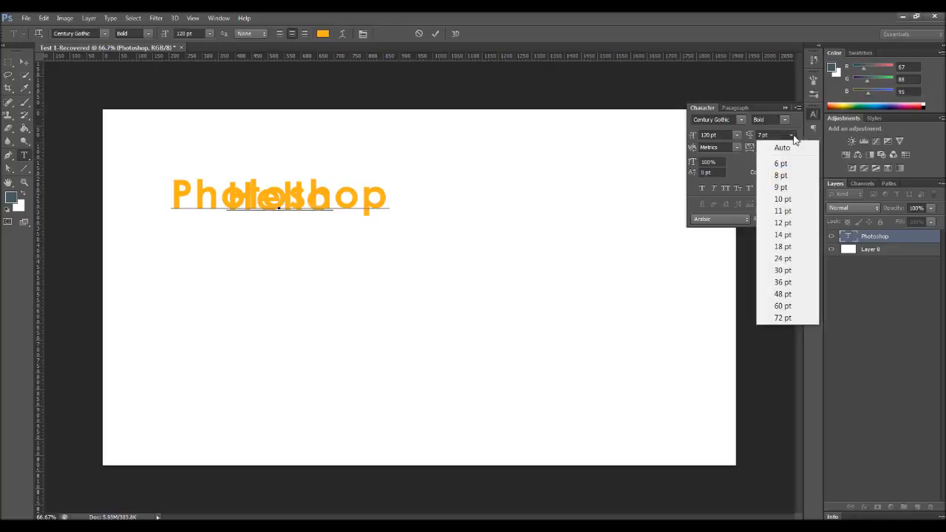
pyautogui.click(789, 149)
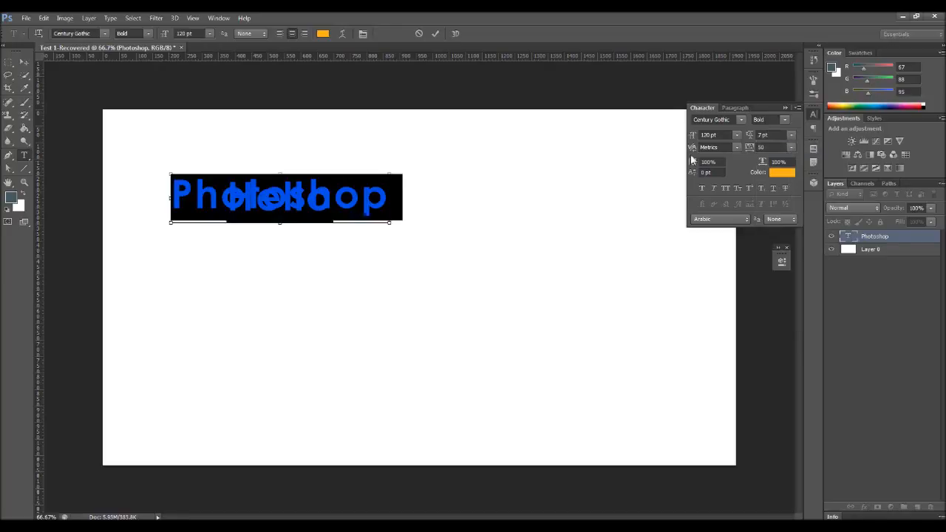
pyautogui.click(791, 134)
pyautogui.click(785, 152)
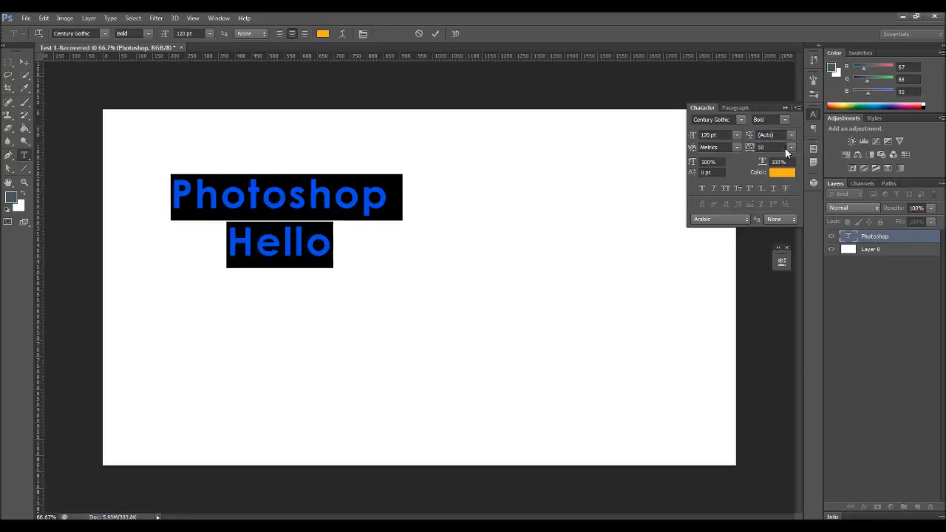
pyautogui.click(333, 244)
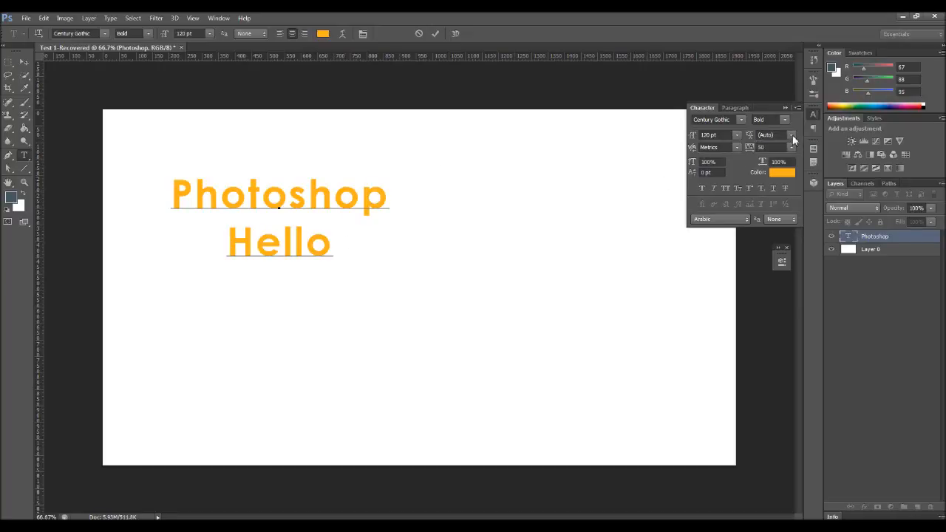
# - Select all the text and set its leading to 72 pt
pyautogui.click(792, 135)
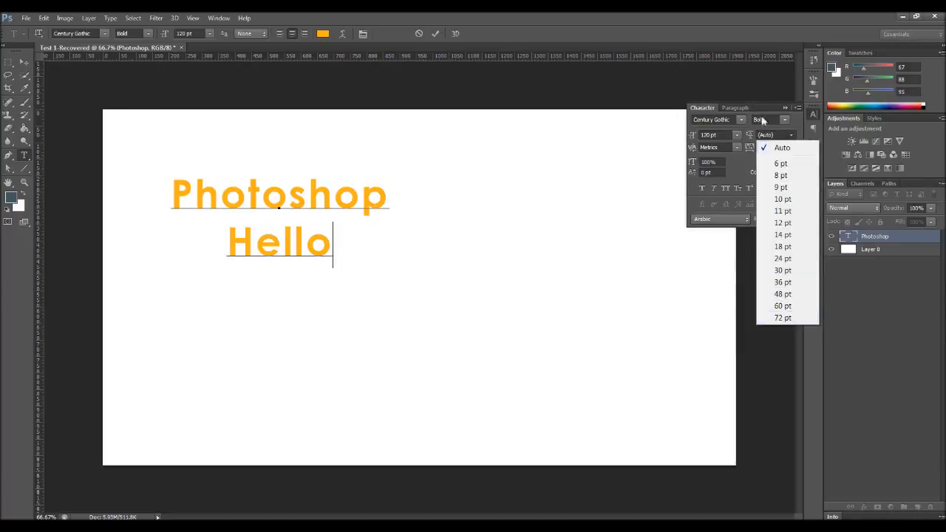
pyautogui.click(773, 136)
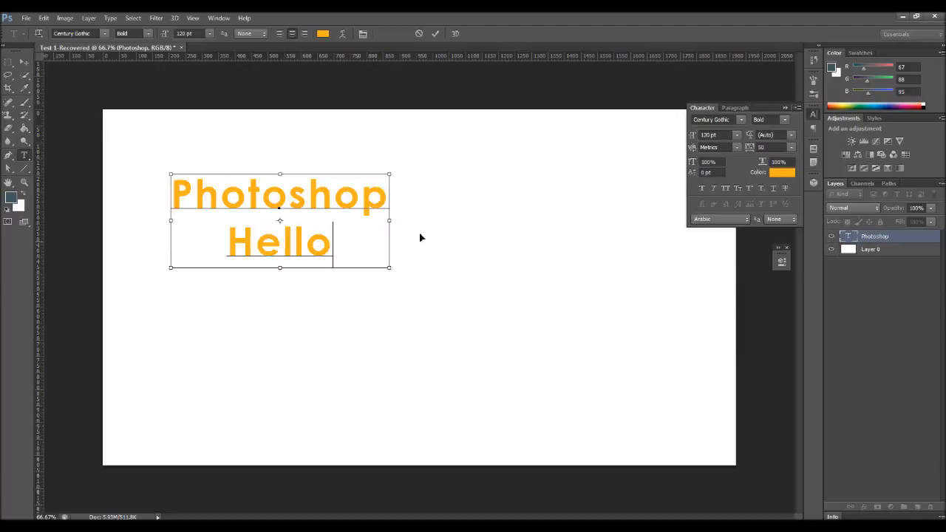
pyautogui.hotkey('ctrl', 'a')
pyautogui.click(792, 139)
pyautogui.click(777, 319)
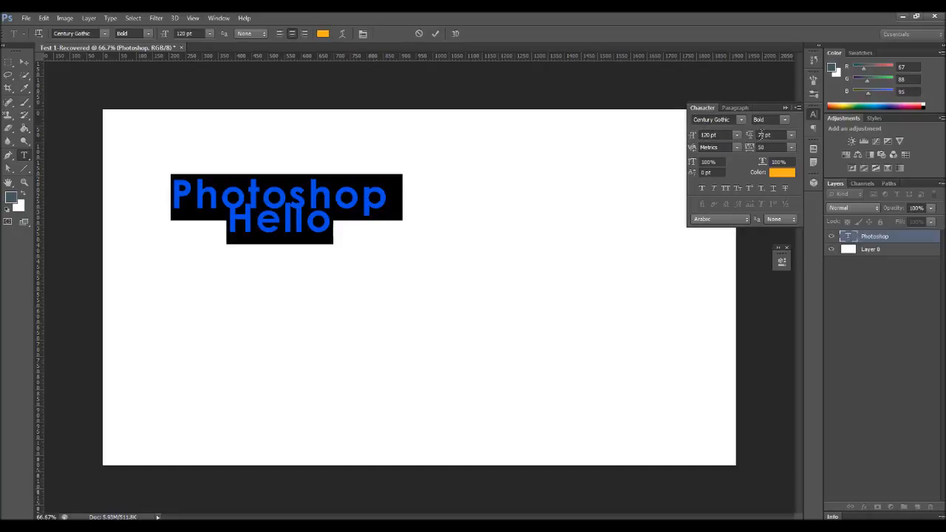
# - Increase the selected text's leading gradually to try a very wide line gap, and reduce it to 212 pt
pyautogui.click(764, 135)
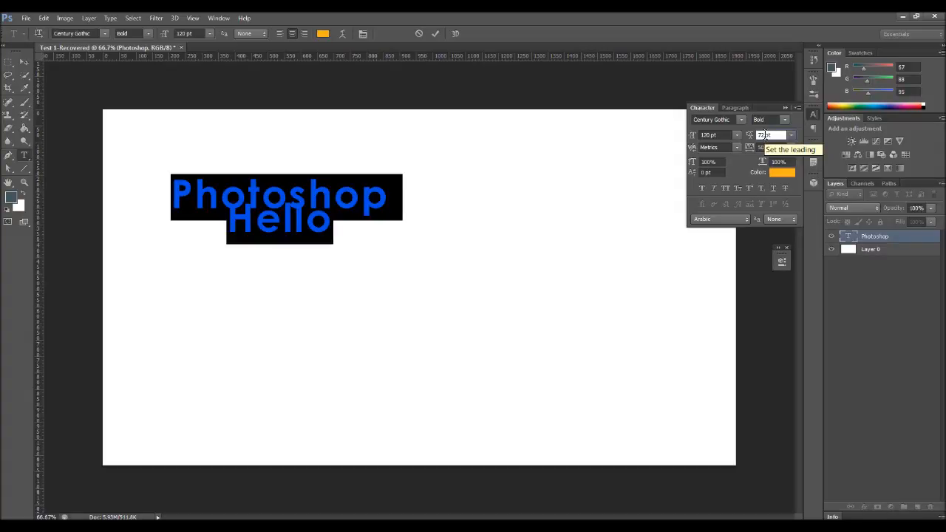
pyautogui.press('Up')
pyautogui.press('Up')
pyautogui.press('Up')
pyautogui.press('Up')
pyautogui.press('Up')
pyautogui.press('Up')
pyautogui.press('Up')
pyautogui.press('Up')
pyautogui.press('Up')
pyautogui.press('Up')
pyautogui.press('Up')
pyautogui.press('Up')
pyautogui.press('Up')
pyautogui.press('Up')
pyautogui.press('Up')
pyautogui.press('Up')
pyautogui.press('Up')
pyautogui.press('Up')
pyautogui.press('Up')
pyautogui.press('Up')
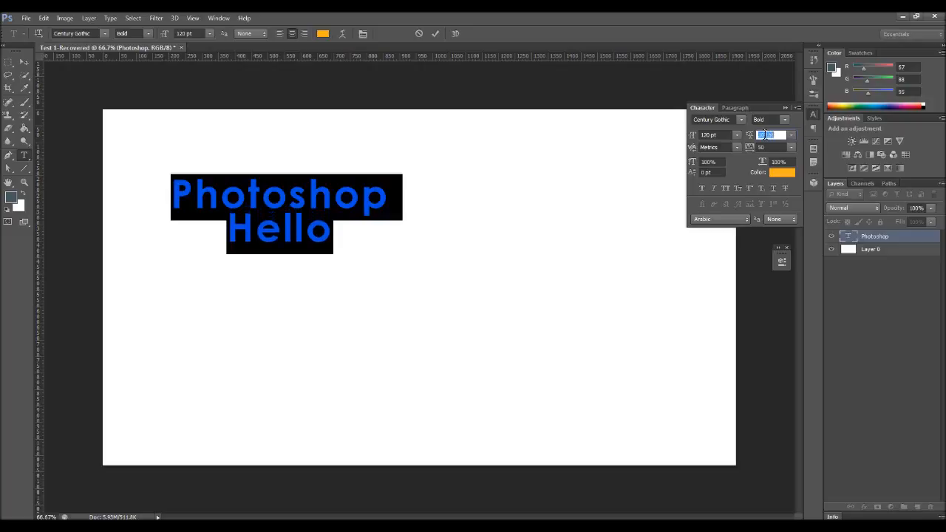
pyautogui.press('Up')
pyautogui.press('Up')
pyautogui.press('Up')
pyautogui.press('Up')
pyautogui.press('Up')
pyautogui.press('Up')
pyautogui.press('Up')
pyautogui.press('Up')
pyautogui.press('Up')
pyautogui.press('Up')
pyautogui.press('Up')
pyautogui.press('Up')
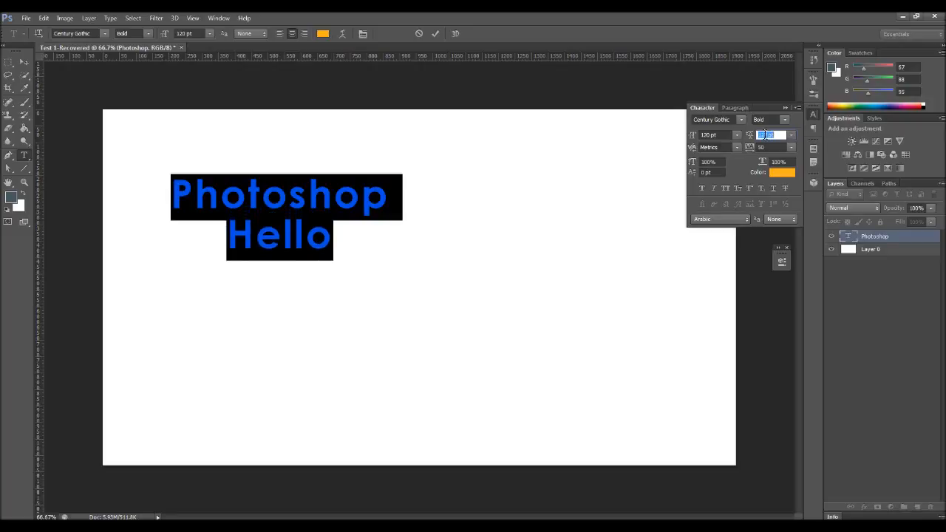
pyautogui.hotkey('shift', 'Up')
pyautogui.hotkey('shift', 'Up')
pyautogui.hotkey('shift', 'Up')
pyautogui.hotkey('shift', 'Up')
pyautogui.hotkey('shift', 'Up')
pyautogui.hotkey('shift', 'Up')
pyautogui.hotkey('shift', 'Up')
pyautogui.hotkey('shift', 'Up')
pyautogui.hotkey('shift', 'Up')
pyautogui.hotkey('shift', 'Up')
pyautogui.hotkey('shift', 'Up')
pyautogui.hotkey('shift', 'Up')
pyautogui.hotkey('shift', 'Up')
pyautogui.hotkey('shift', 'Up')
pyautogui.hotkey('shift', 'Up')
pyautogui.hotkey('shift', 'Up')
pyautogui.hotkey('shift', 'Up')
pyautogui.hotkey('shift', 'Up')
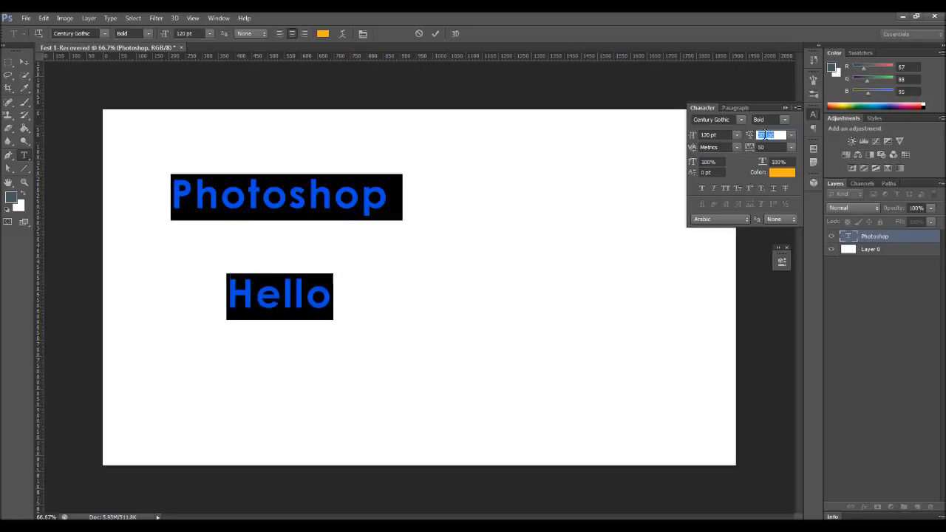
pyautogui.hotkey('shift', 'Down')
pyautogui.hotkey('shift', 'Down')
pyautogui.hotkey('shift', 'Down')
pyautogui.hotkey('shift', 'Down')
pyautogui.hotkey('shift', 'Down')
pyautogui.hotkey('shift', 'Down')
pyautogui.hotkey('shift', 'Down')
pyautogui.hotkey('shift', 'Down')
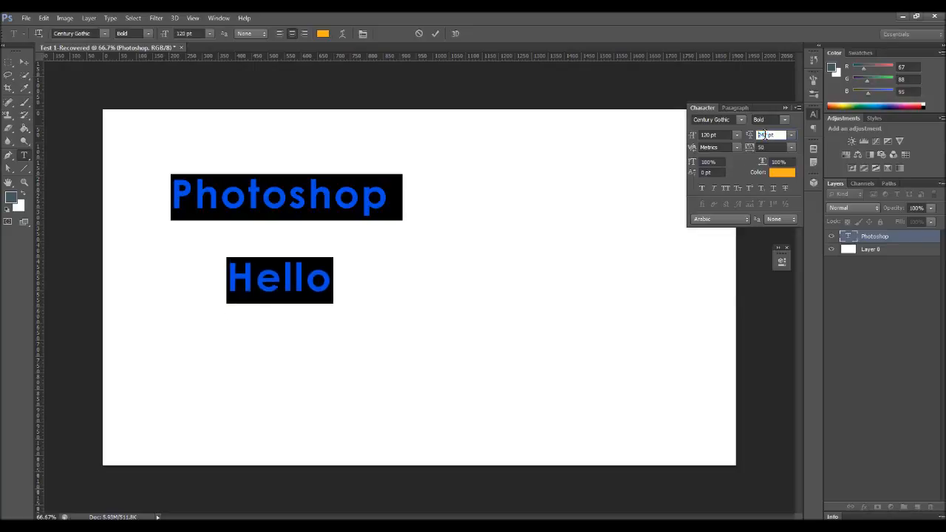
pyautogui.hotkey('shift', 'Down')
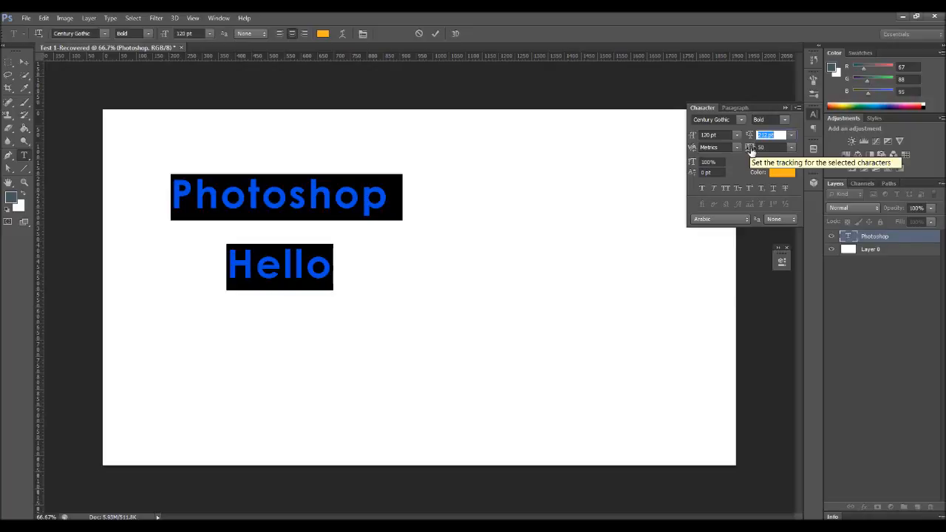
# - Try tracking values of 200 and -100 on the selected text and settle on 0
pyautogui.click(791, 147)
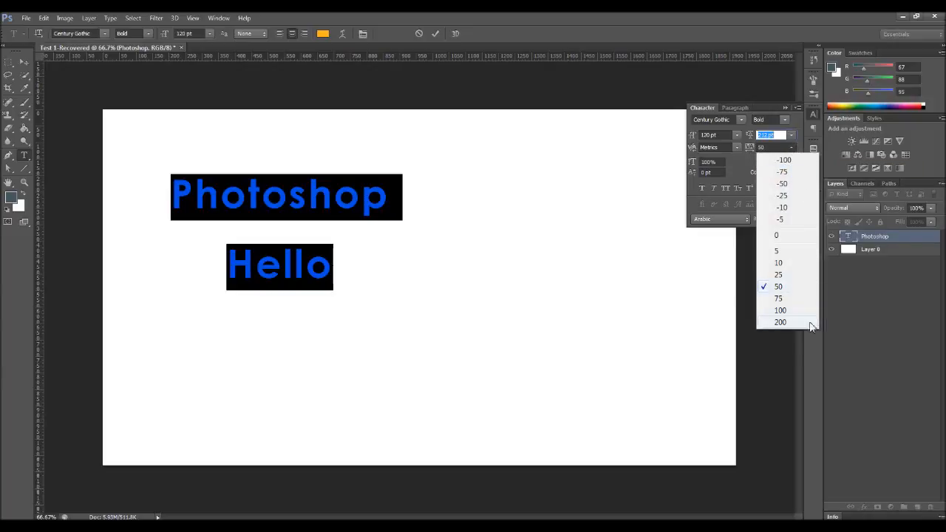
pyautogui.click(780, 322)
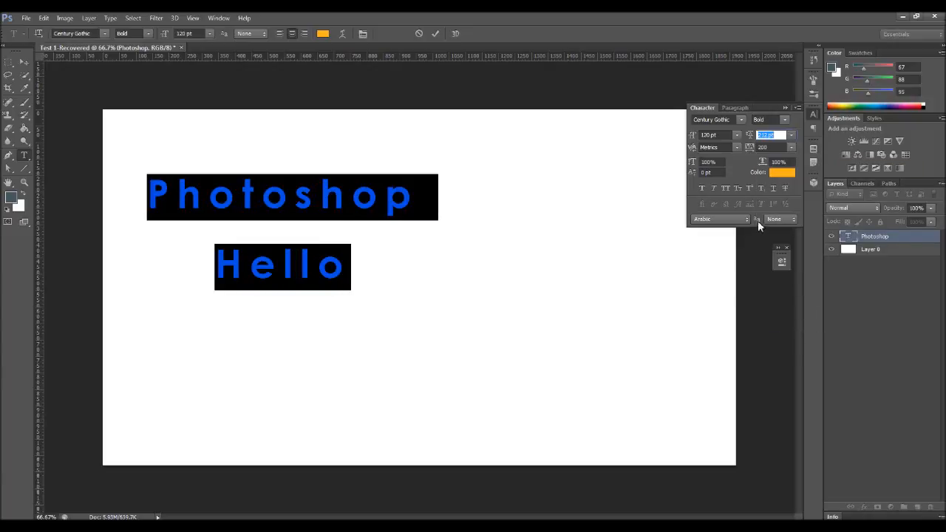
pyautogui.click(792, 147)
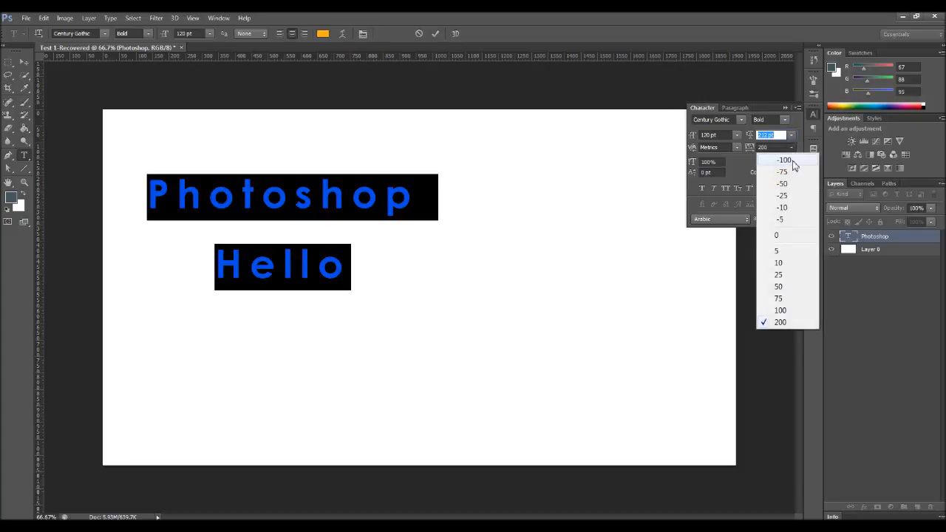
pyautogui.click(784, 160)
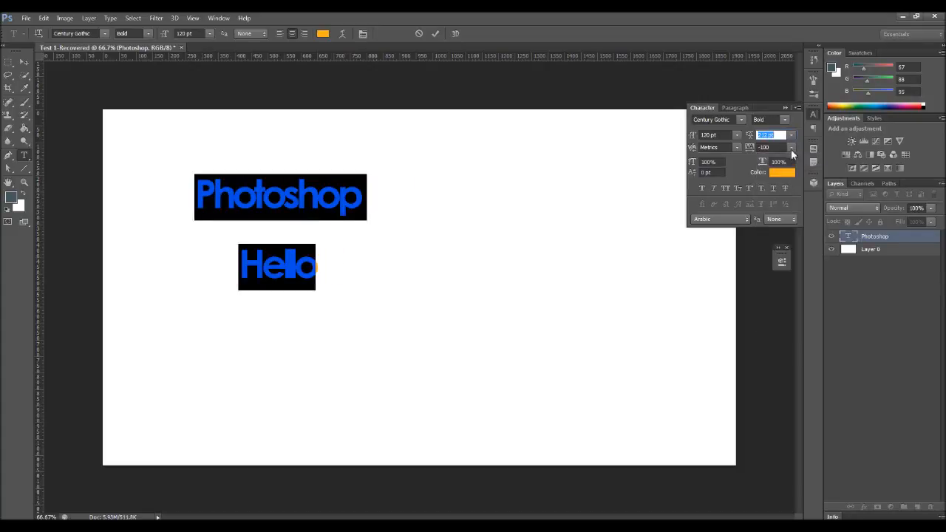
pyautogui.click(791, 147)
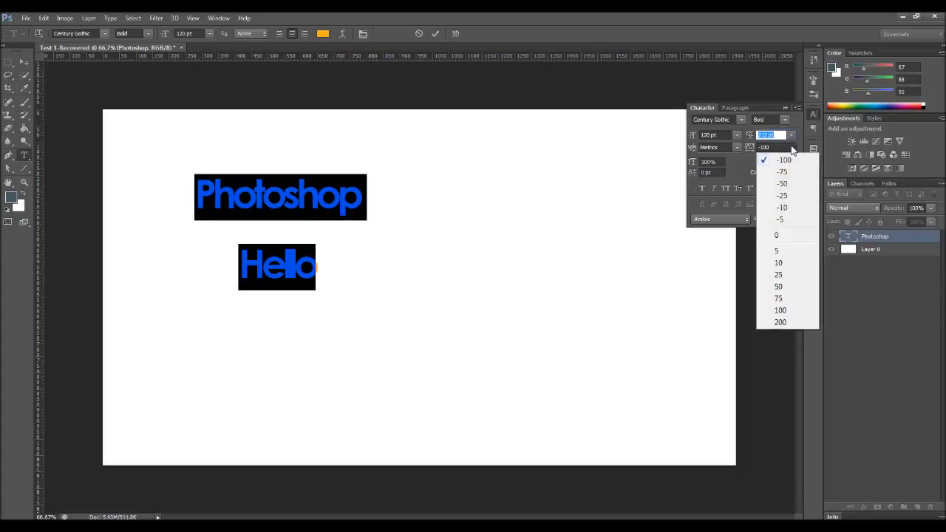
pyautogui.click(785, 236)
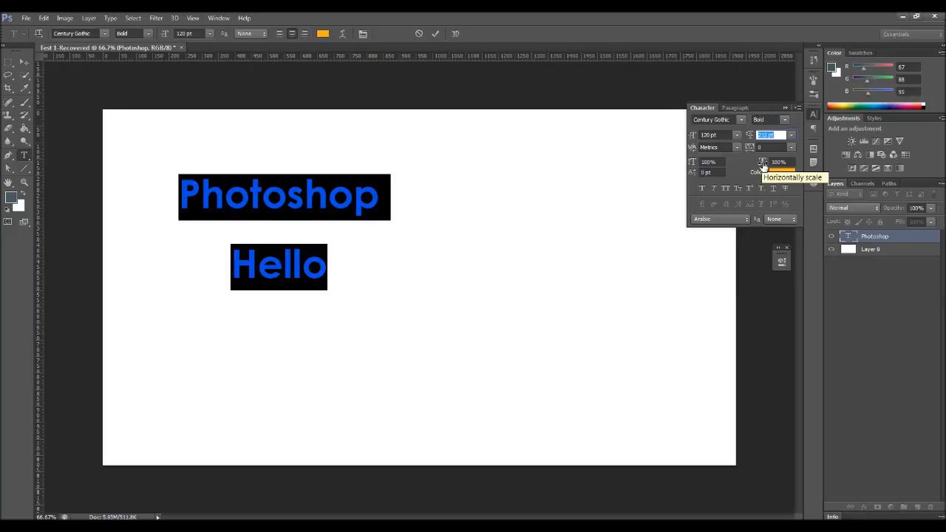
# - Stretch the selected text to 129% horizontal scale and 132% vertical scale
pyautogui.moveTo(763, 166); pyautogui.dragTo(791, 163)
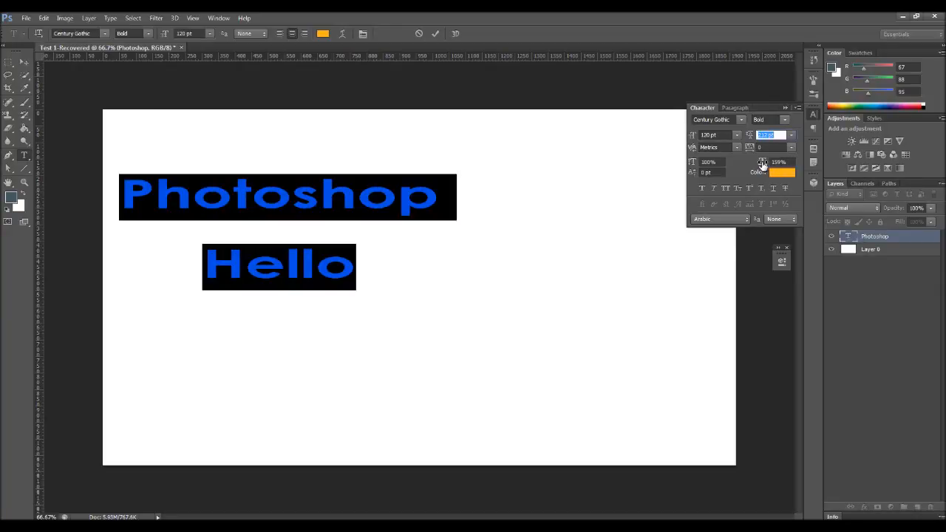
pyautogui.moveTo(762, 164); pyautogui.dragTo(669, 210)
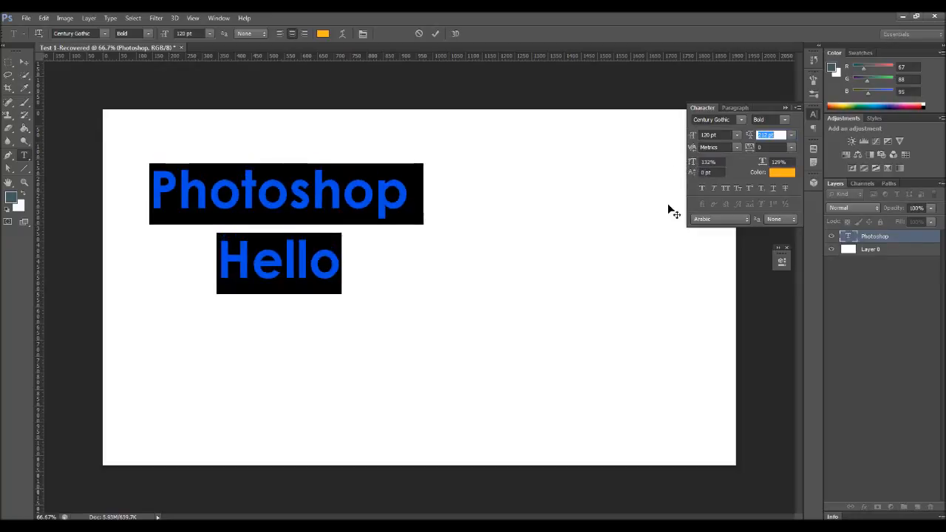
# - Try raising and lowering the baseline shift of all the selected text, and return it to 0 pt
pyautogui.click(712, 172)
pyautogui.press('Up')
pyautogui.press('Up')
pyautogui.press('Up')
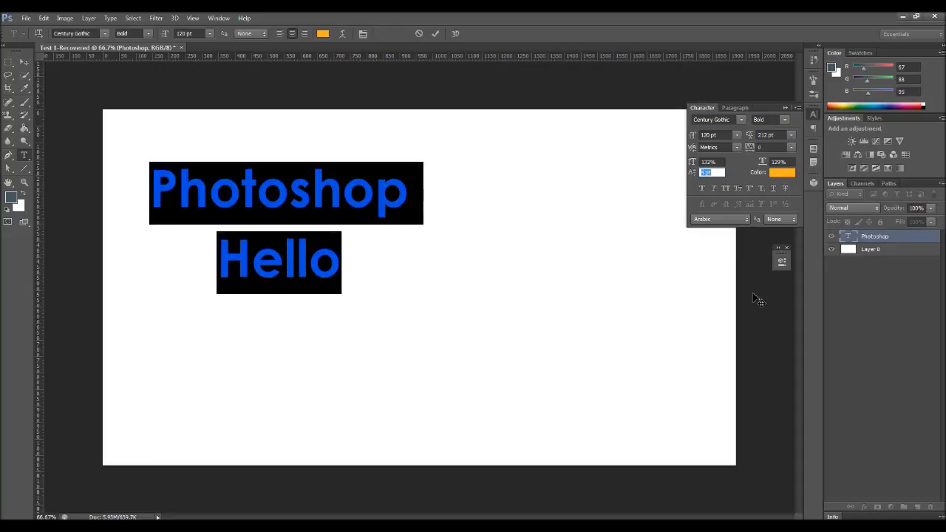
pyautogui.press('Up')
pyautogui.press('Up')
pyautogui.press('Up')
pyautogui.press('Up')
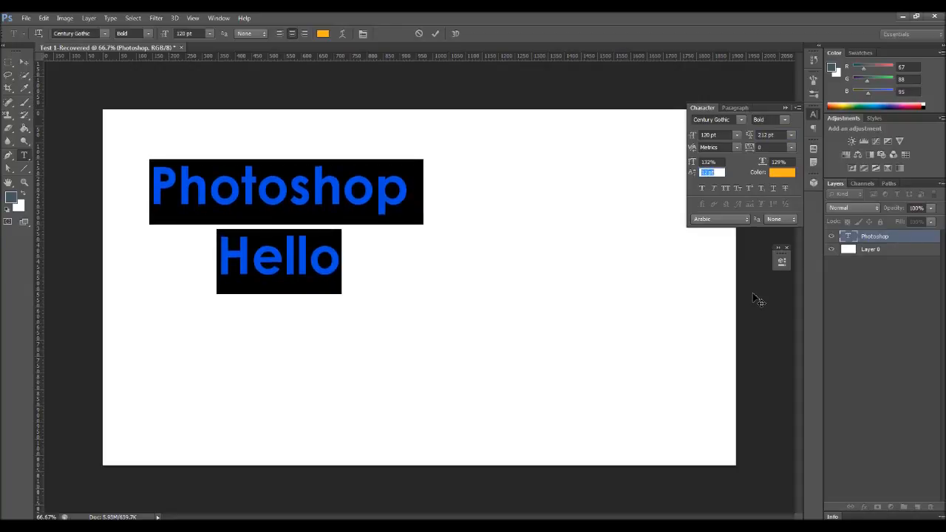
pyautogui.press('Down')
pyautogui.press('Down')
pyautogui.press('Down')
pyautogui.press('Down')
pyautogui.press('Down')
pyautogui.press('Down')
pyautogui.press('Down')
pyautogui.press('Down')
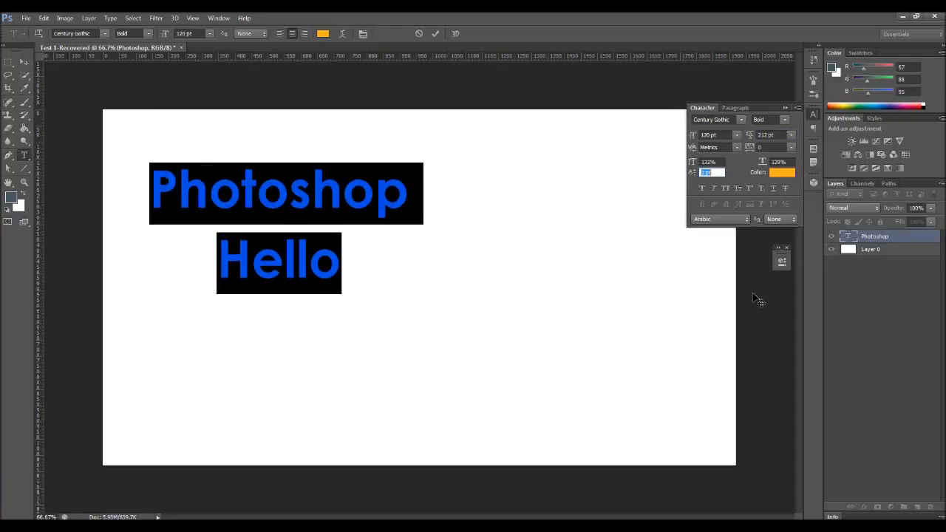
pyautogui.press('Up')
pyautogui.press('Up')
pyautogui.press('Up')
pyautogui.press('Up')
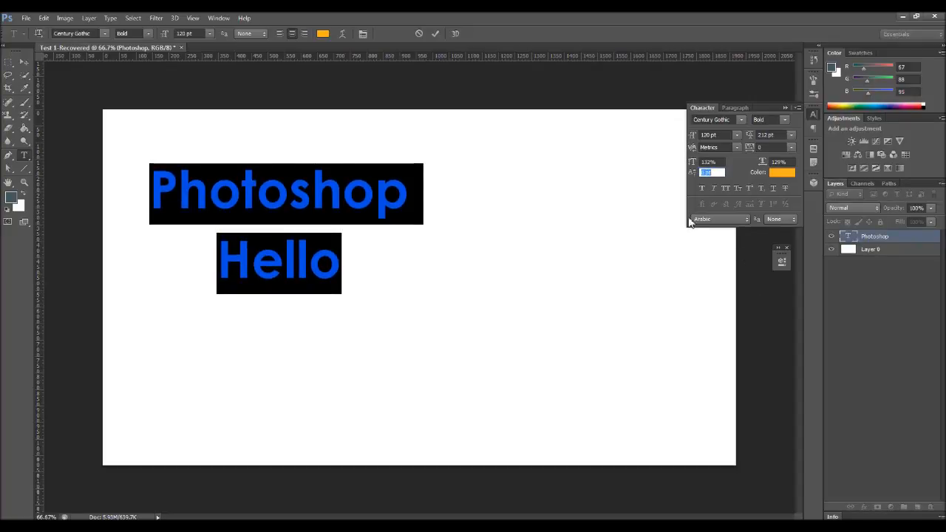
# - Select only the last letter o in Photoshop and raise its baseline shift to 70 pt
pyautogui.click(311, 197)
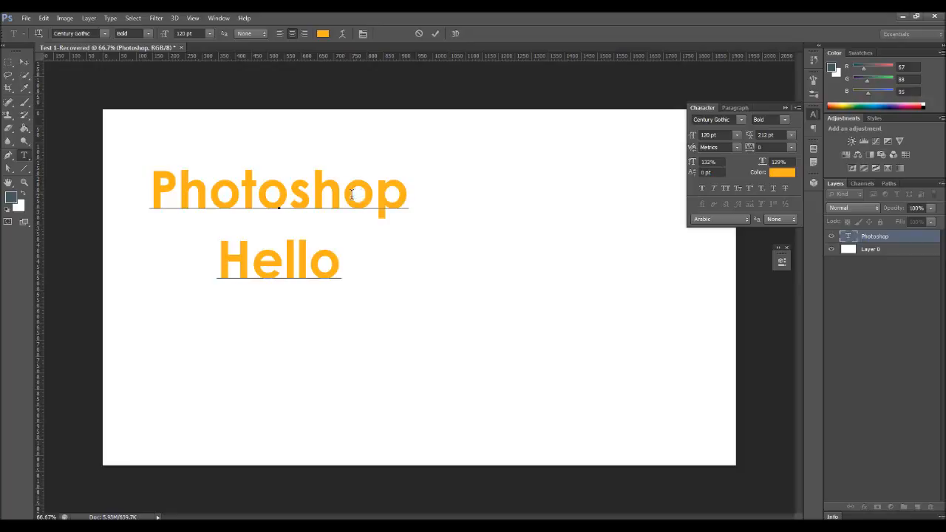
pyautogui.moveTo(343, 195); pyautogui.dragTo(366, 195)
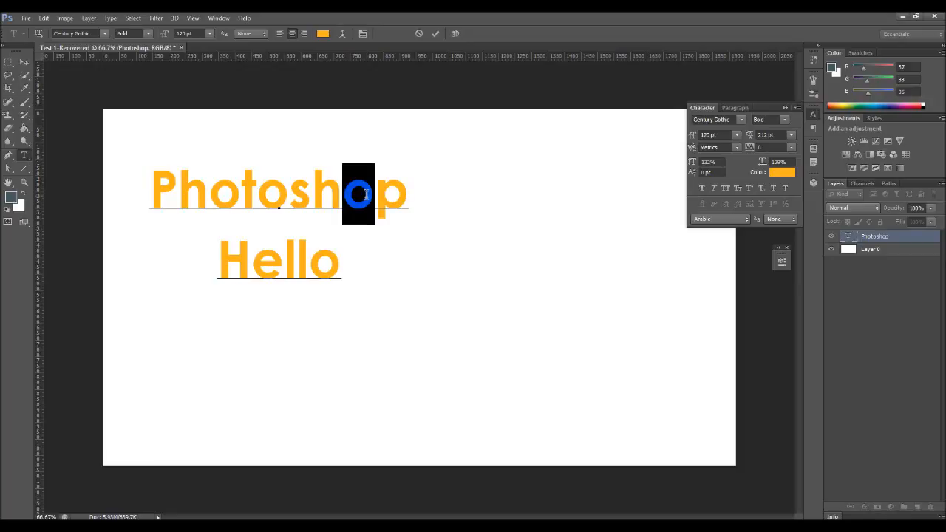
pyautogui.click(712, 172)
pyautogui.press('Up')
pyautogui.press('Up')
pyautogui.press('Up')
pyautogui.press('Up')
pyautogui.press('Up')
pyautogui.press('Up')
pyautogui.press('Up')
pyautogui.press('Up')
pyautogui.press('Up')
pyautogui.press('Up')
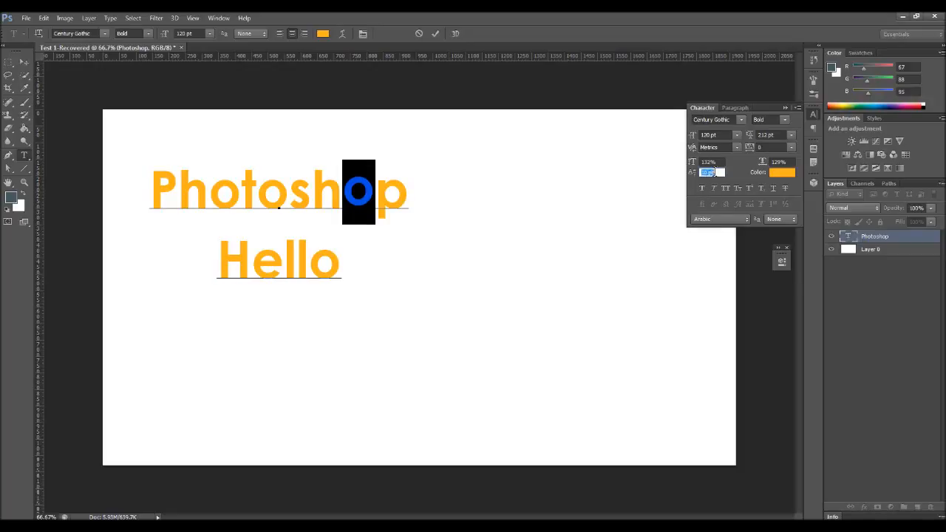
pyautogui.press('Up')
pyautogui.press('Up')
pyautogui.press('Up')
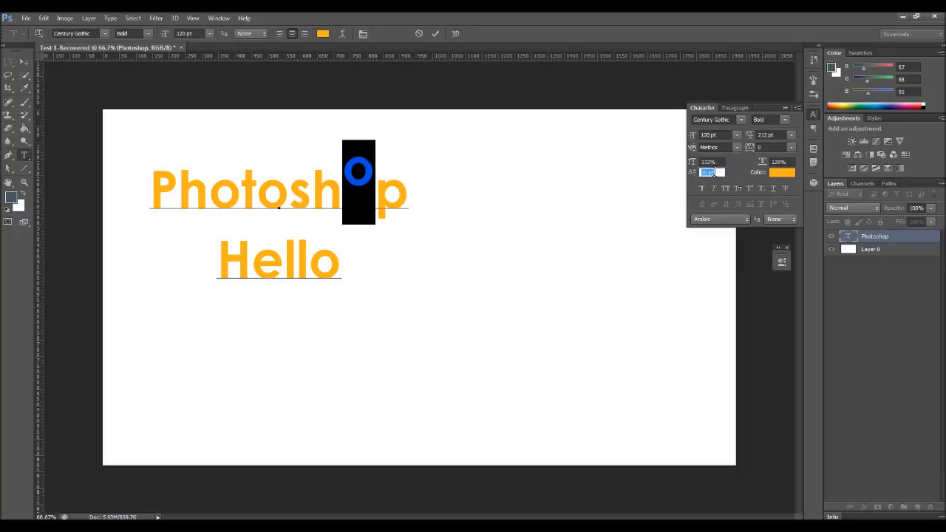
pyautogui.click(382, 198)
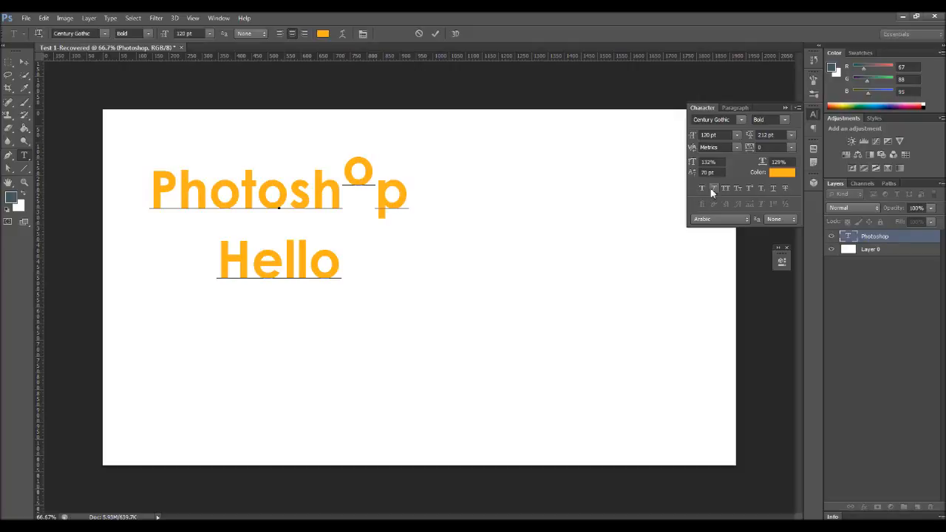
# - Select all the text and try faux italic, all caps and small caps on it, turning each style off again
pyautogui.hotkey('ctrl', 'a')
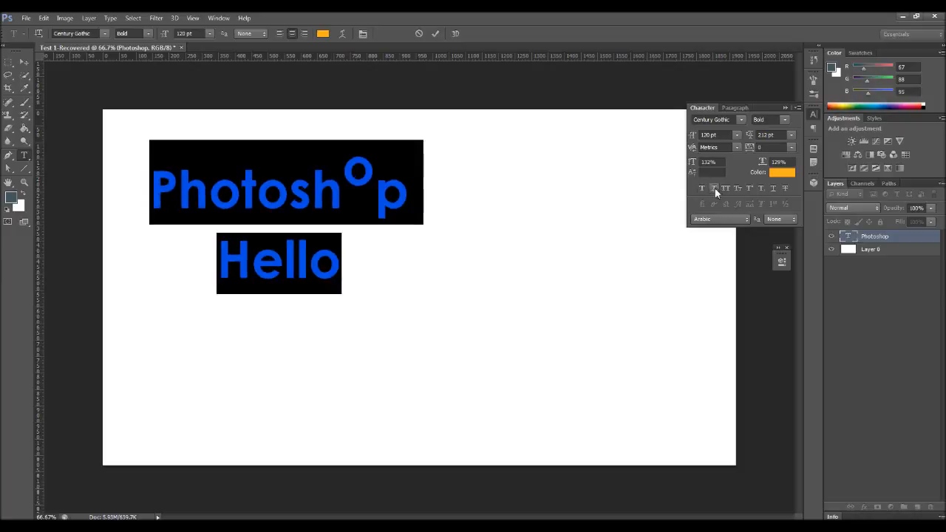
pyautogui.click(713, 189)
pyautogui.click(714, 189)
pyautogui.click(725, 188)
pyautogui.click(726, 189)
pyautogui.click(737, 187)
pyautogui.click(737, 187)
# - Try increasing and decreasing the left margin indent of the selected paragraphs, and return it to 0 pt
pyautogui.click(738, 108)
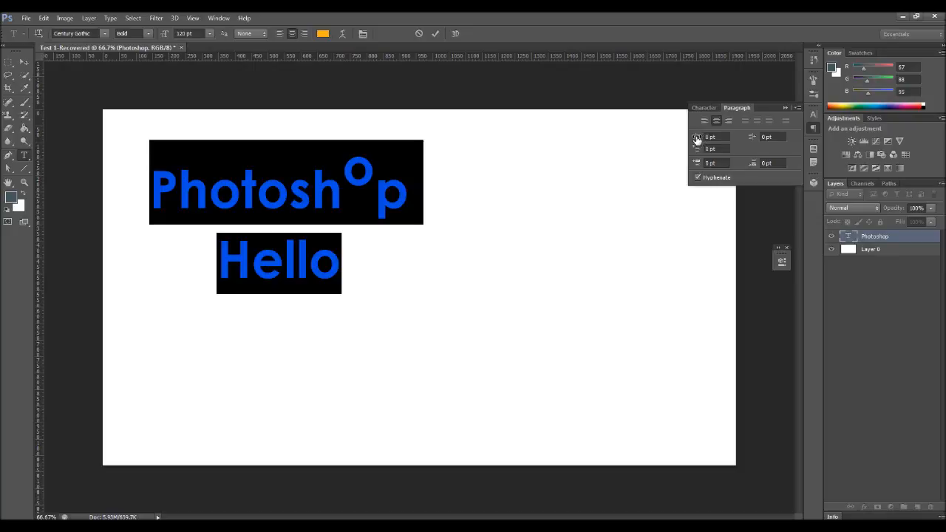
pyautogui.moveTo(697, 139); pyautogui.dragTo(780, 139)
pyautogui.moveTo(696, 139); pyautogui.dragTo(587, 141)
pyautogui.click(714, 136)
pyautogui.write('0')
pyautogui.press('Return')
pyautogui.click(785, 108)
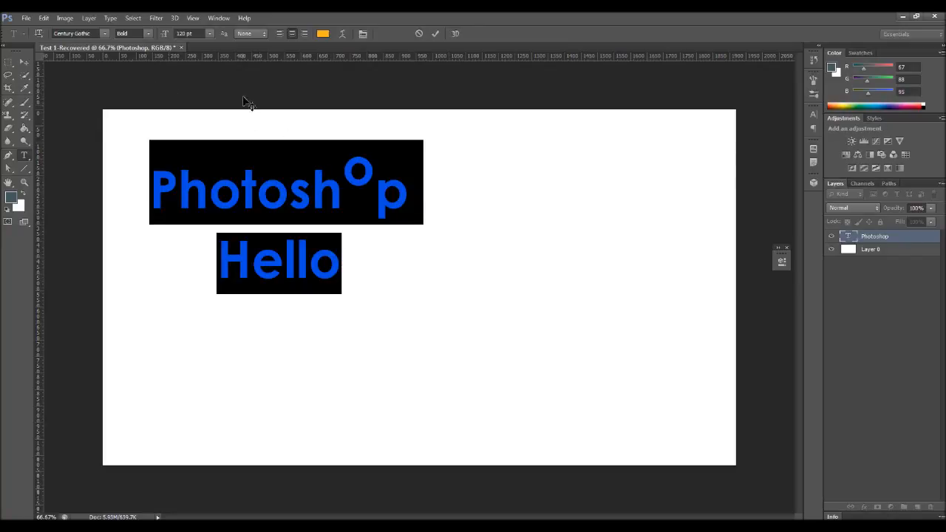
# - Deselect the text and place the text cursor at the end of the Hello line
pyautogui.click(815, 114)
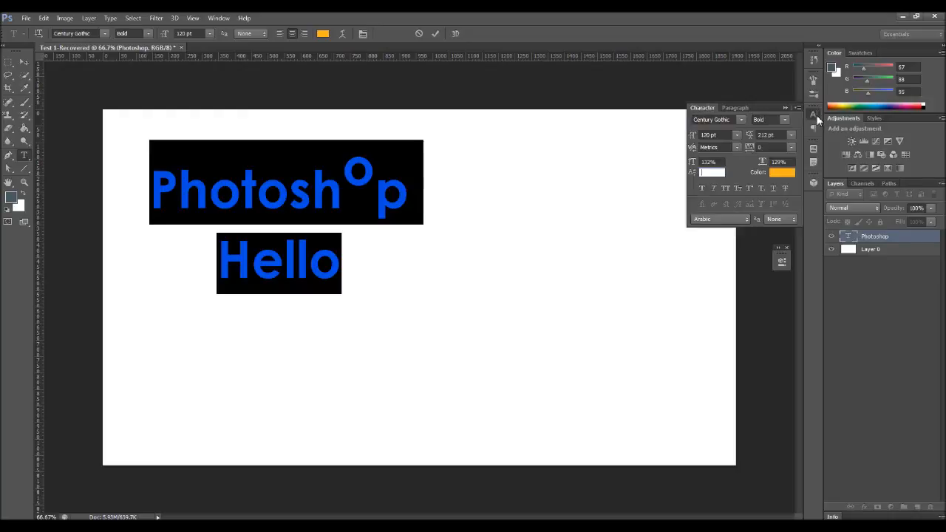
pyautogui.click(816, 115)
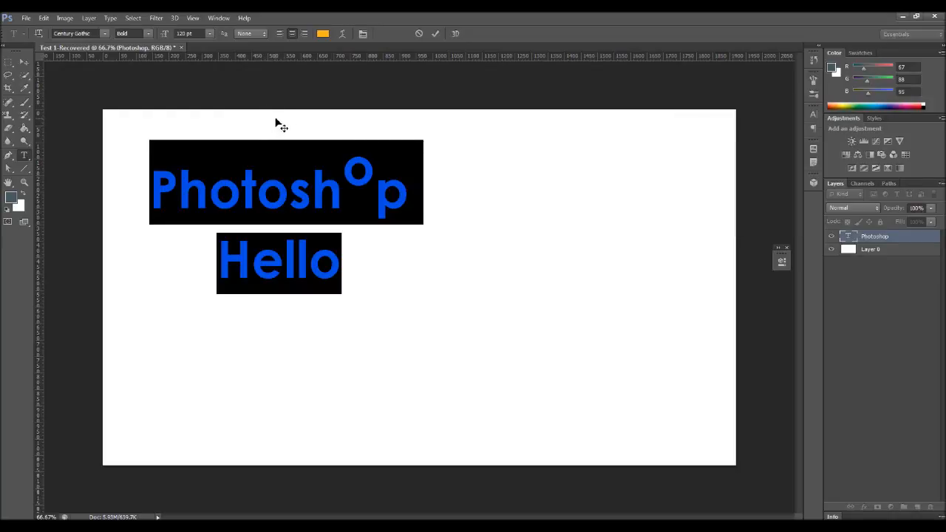
pyautogui.click(407, 196)
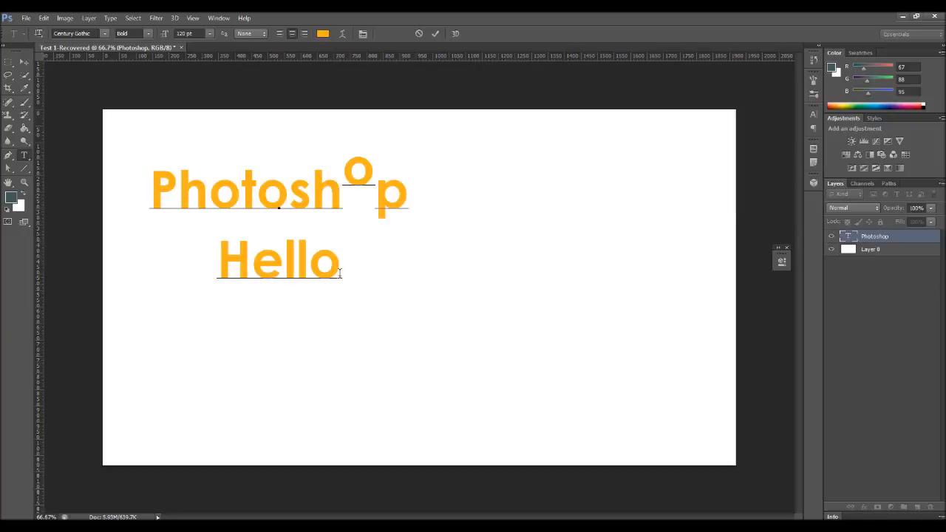
pyautogui.click(365, 267)
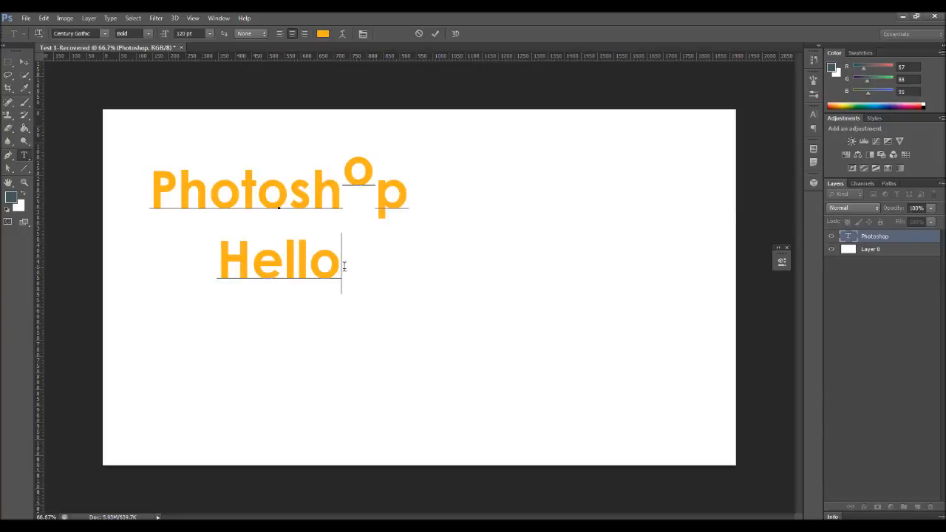